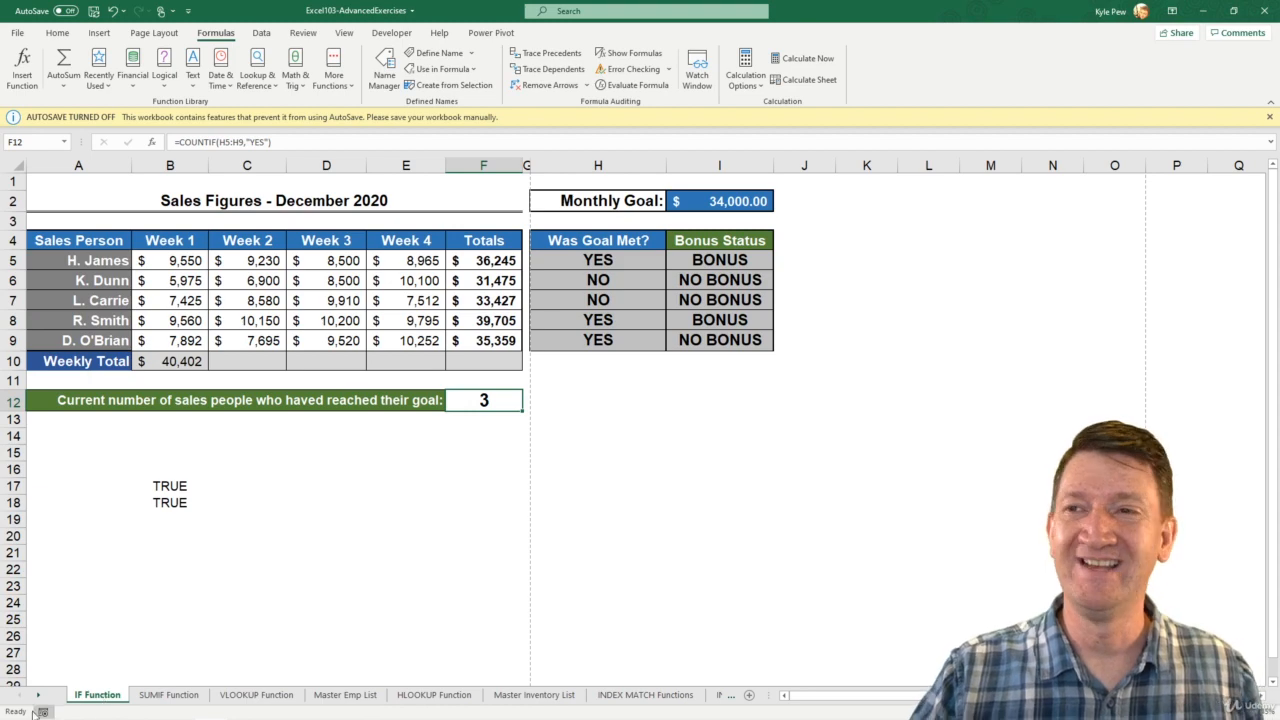
Step: Open the SUMIF Function worksheet
click(146, 697)
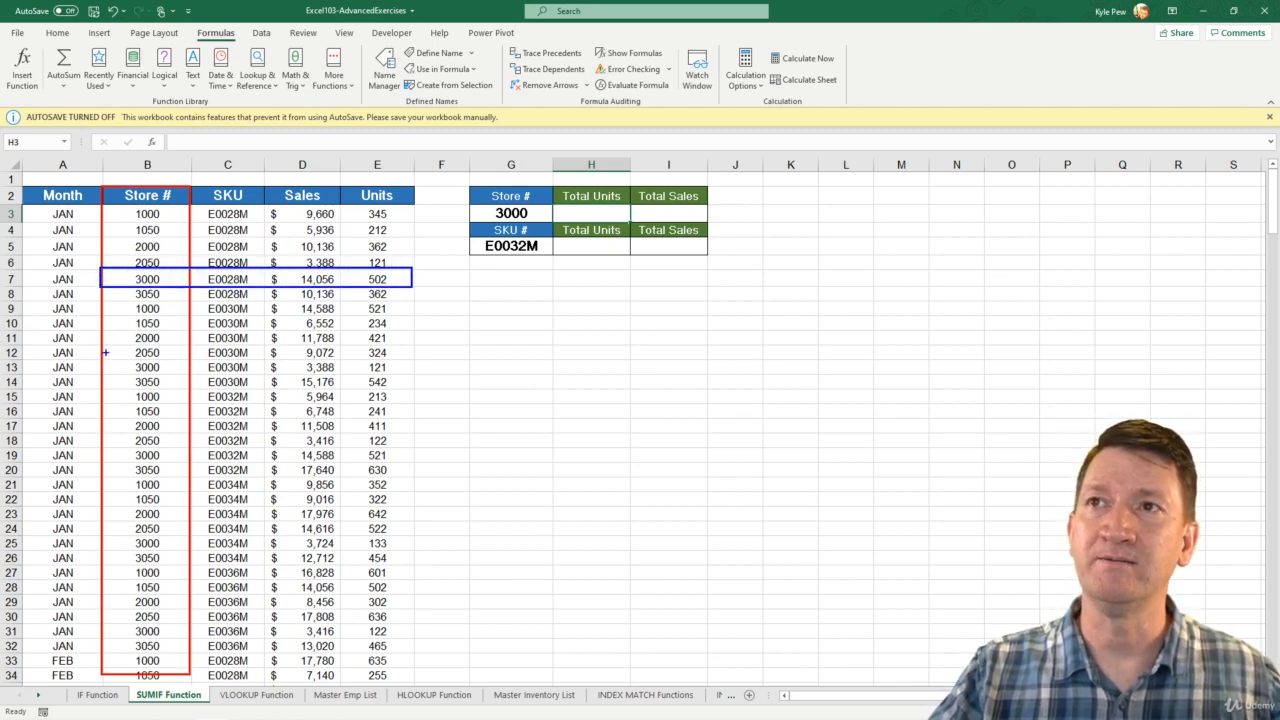
drag(105, 358, 430, 377)
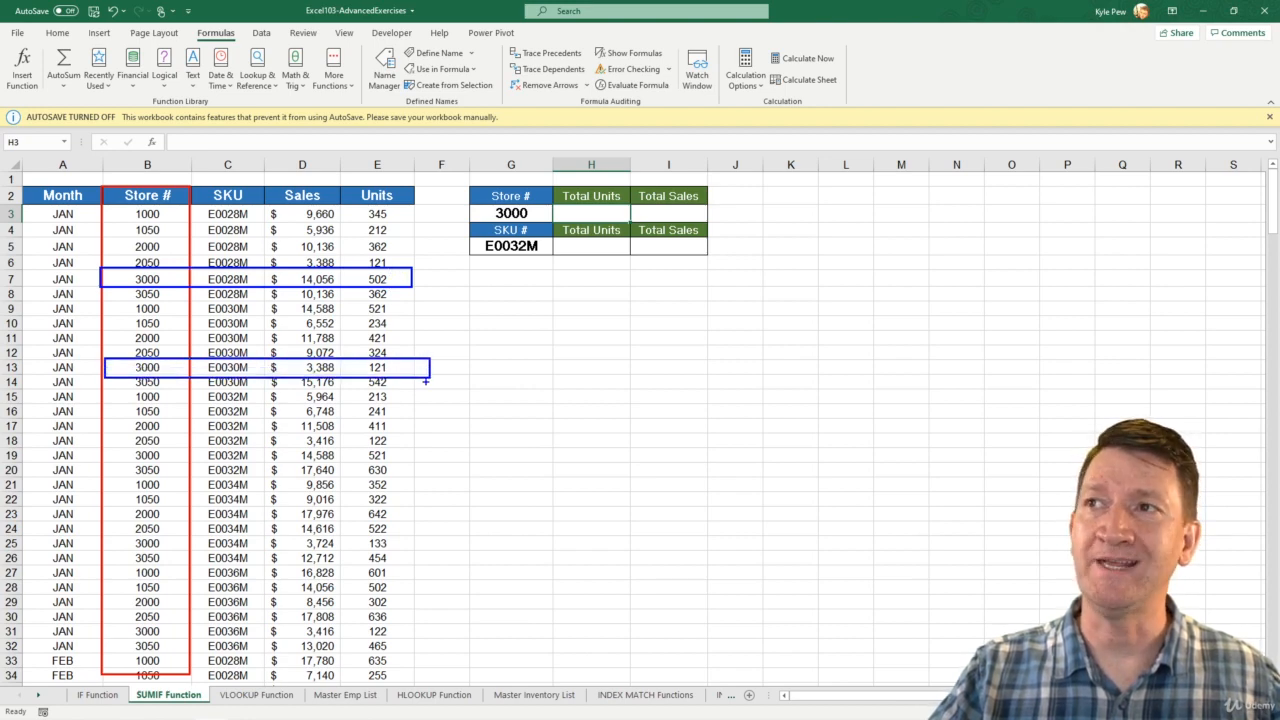
drag(101, 446, 430, 464)
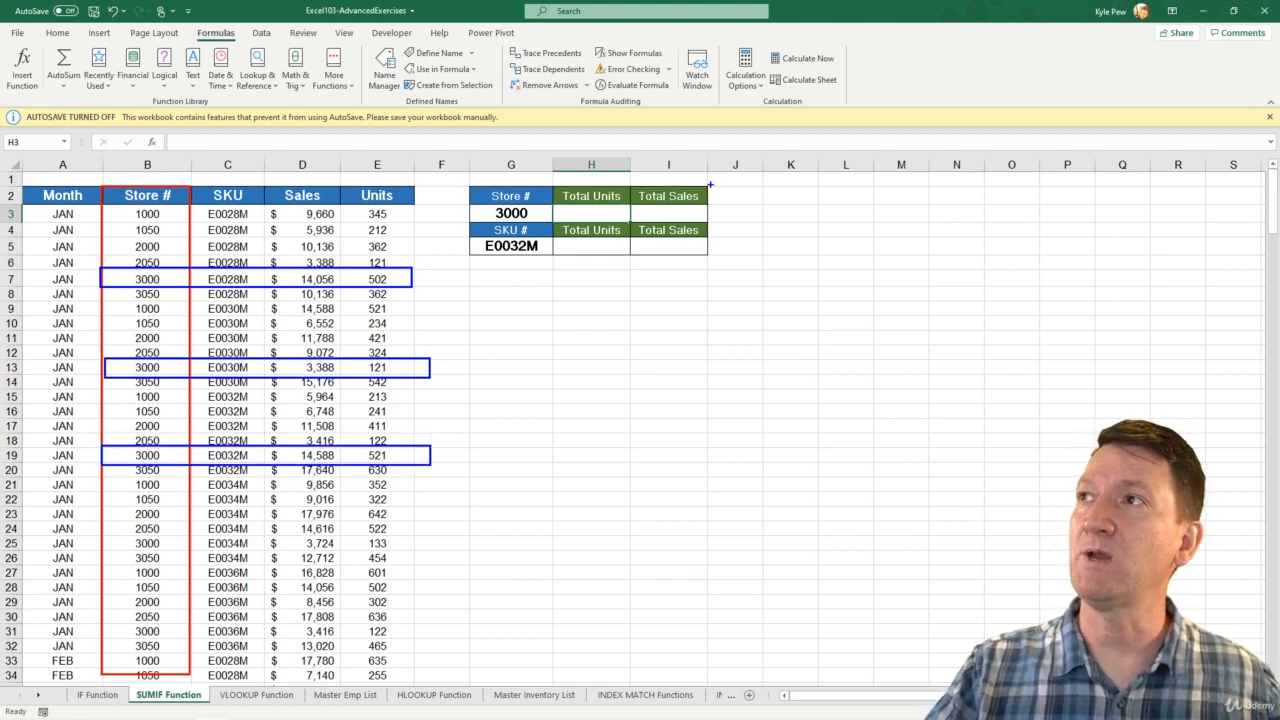
drag(703, 191, 885, 157)
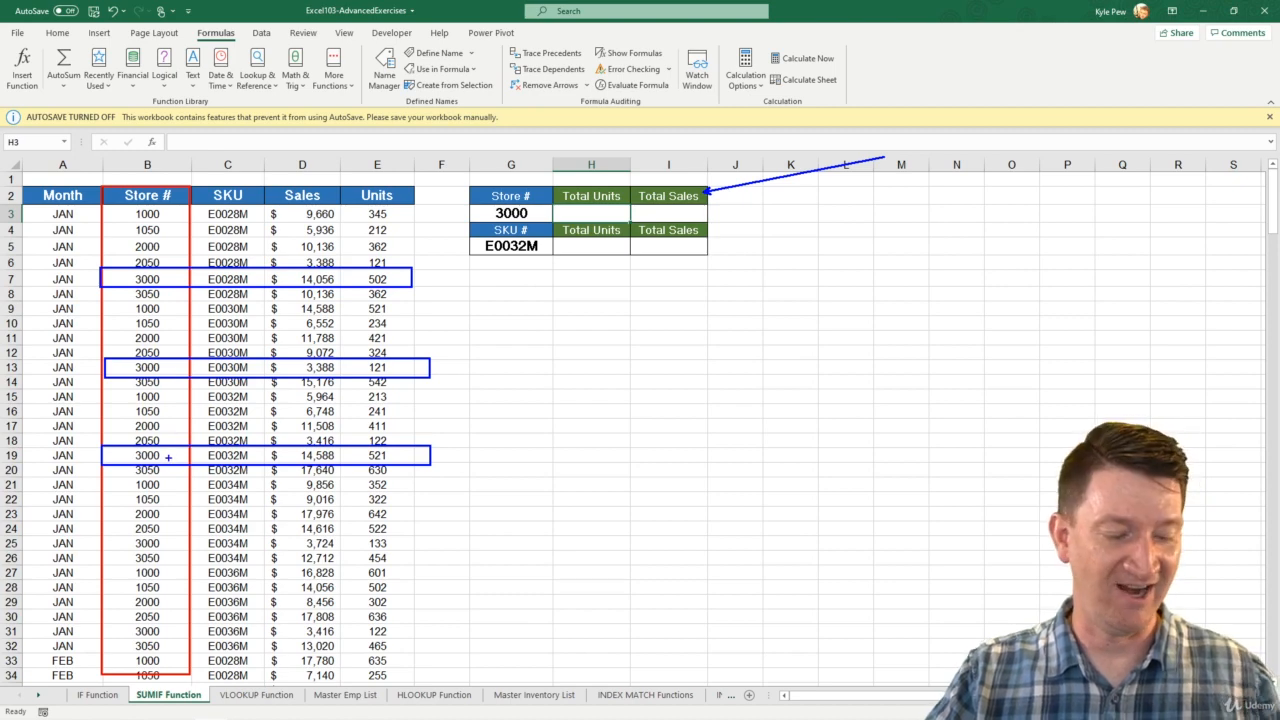
key(Escape)
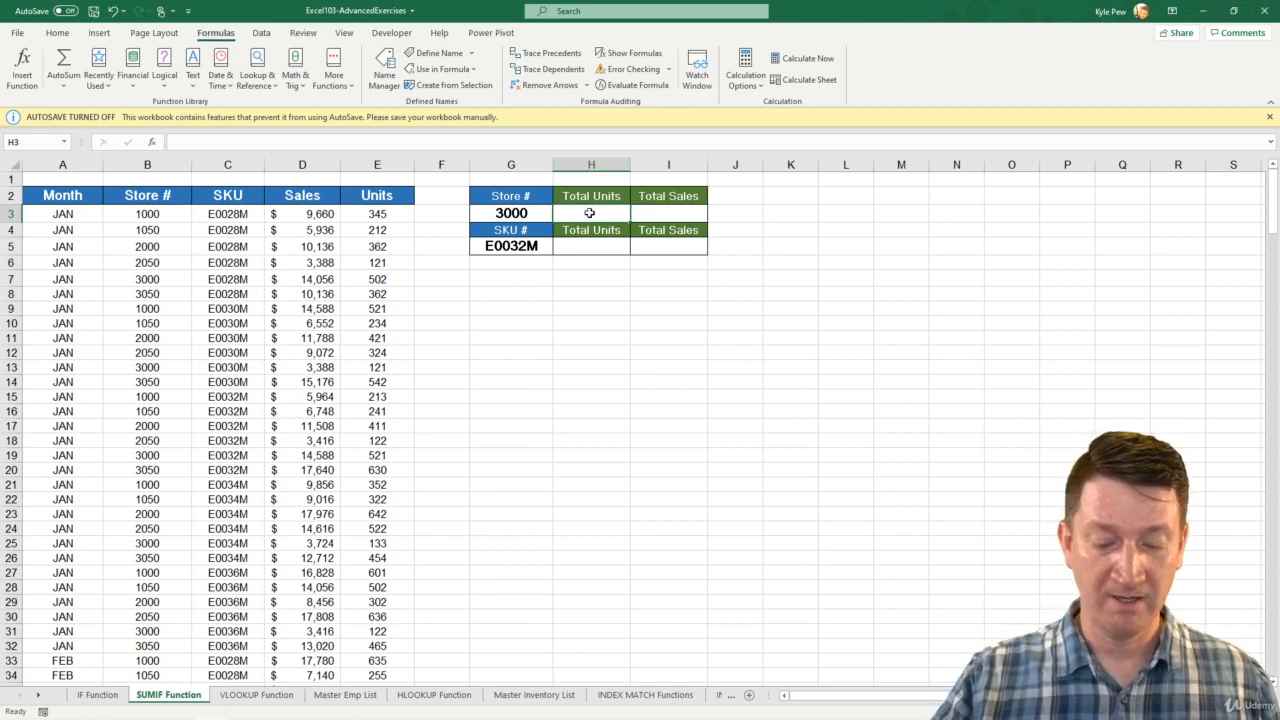
Step: Begin a SUMIF formula in cell H3, under the Total Units heading for the store number
text(=)
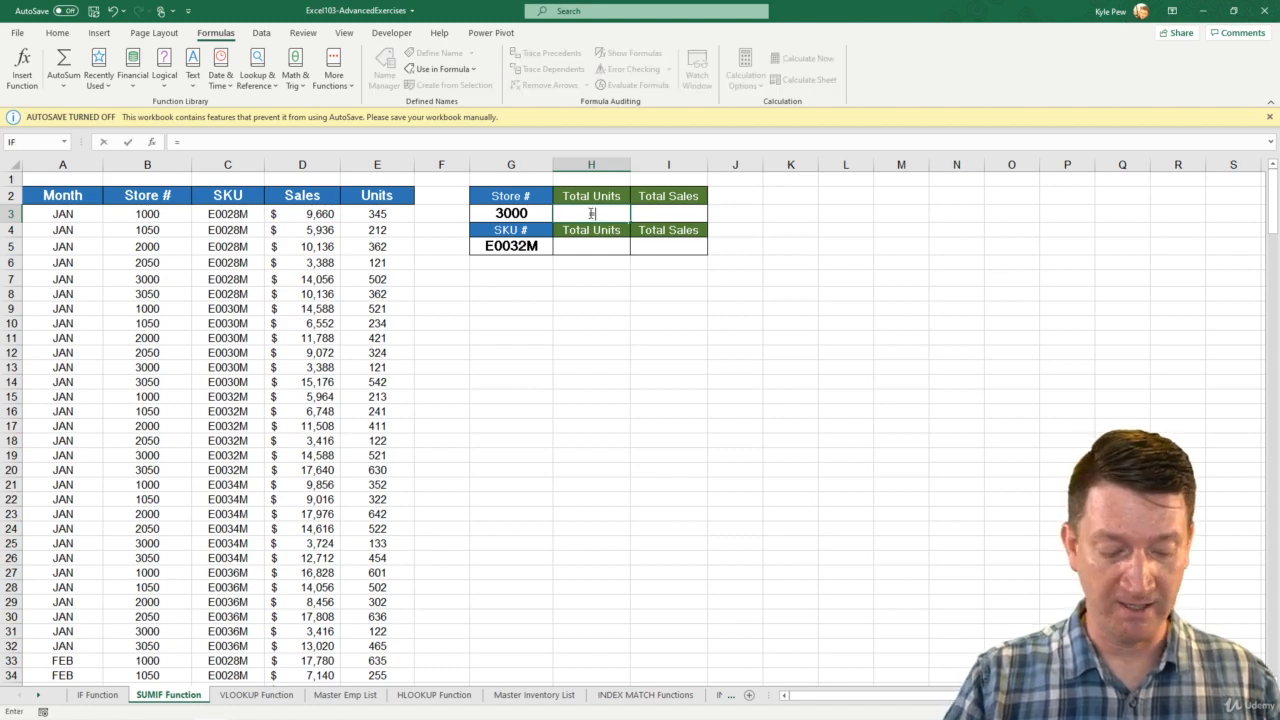
text(sumif()
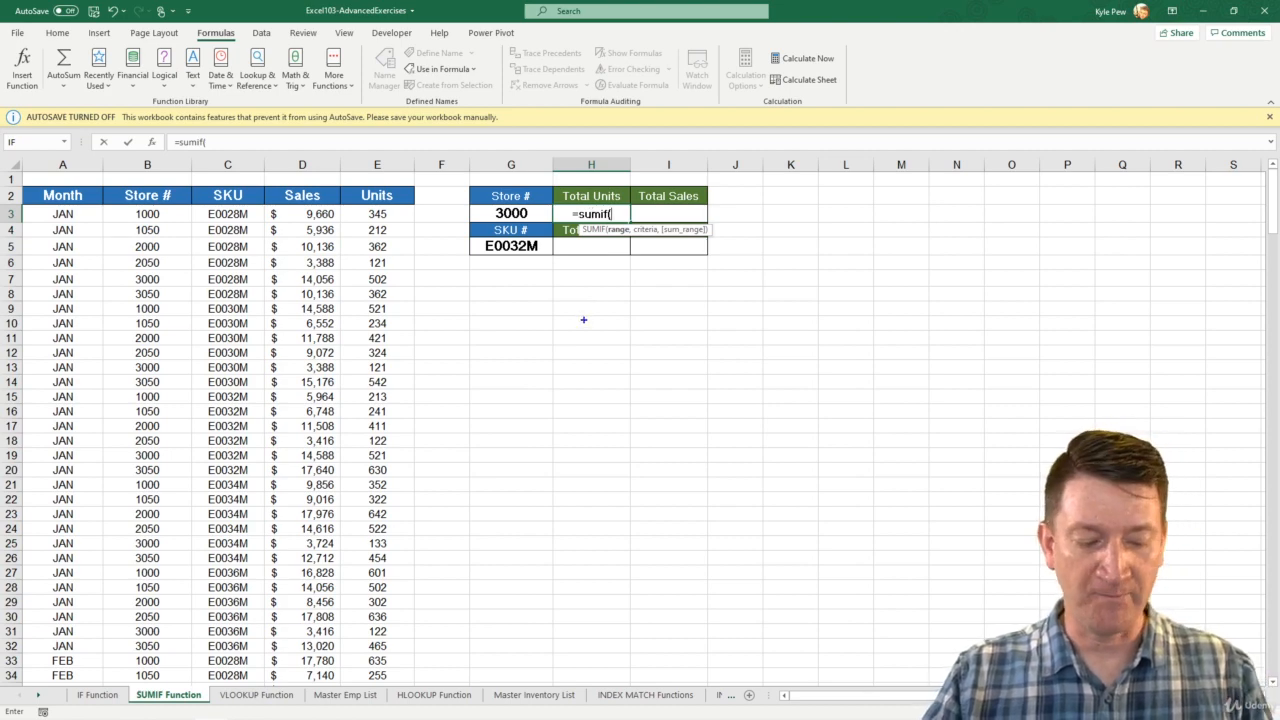
drag(615, 238, 611, 291)
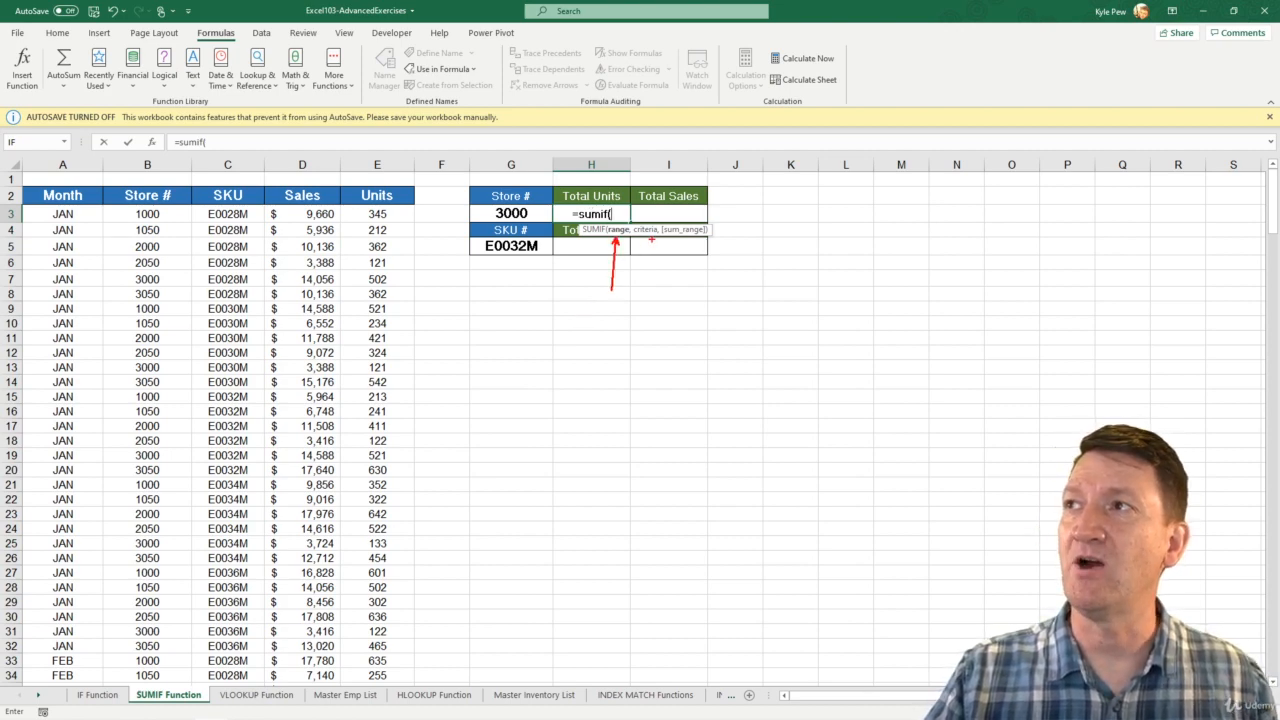
drag(652, 240, 694, 355)
drag(704, 242, 745, 296)
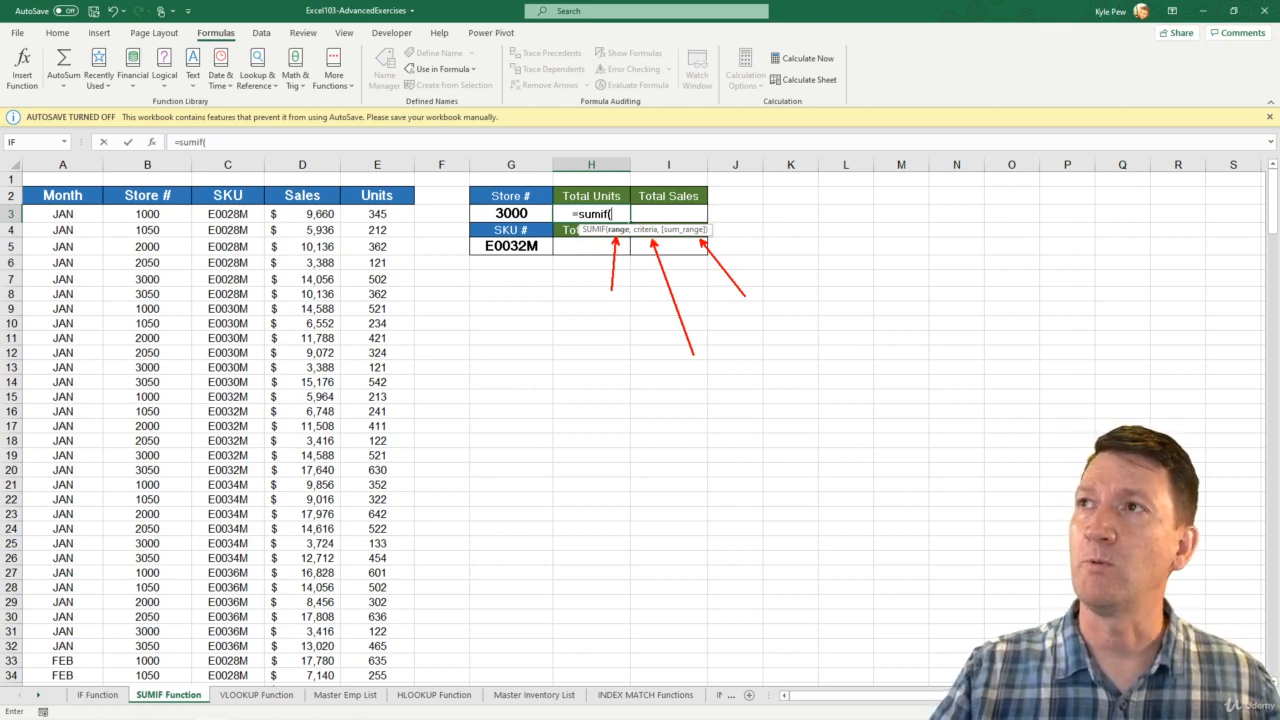
drag(469, 205, 552, 222)
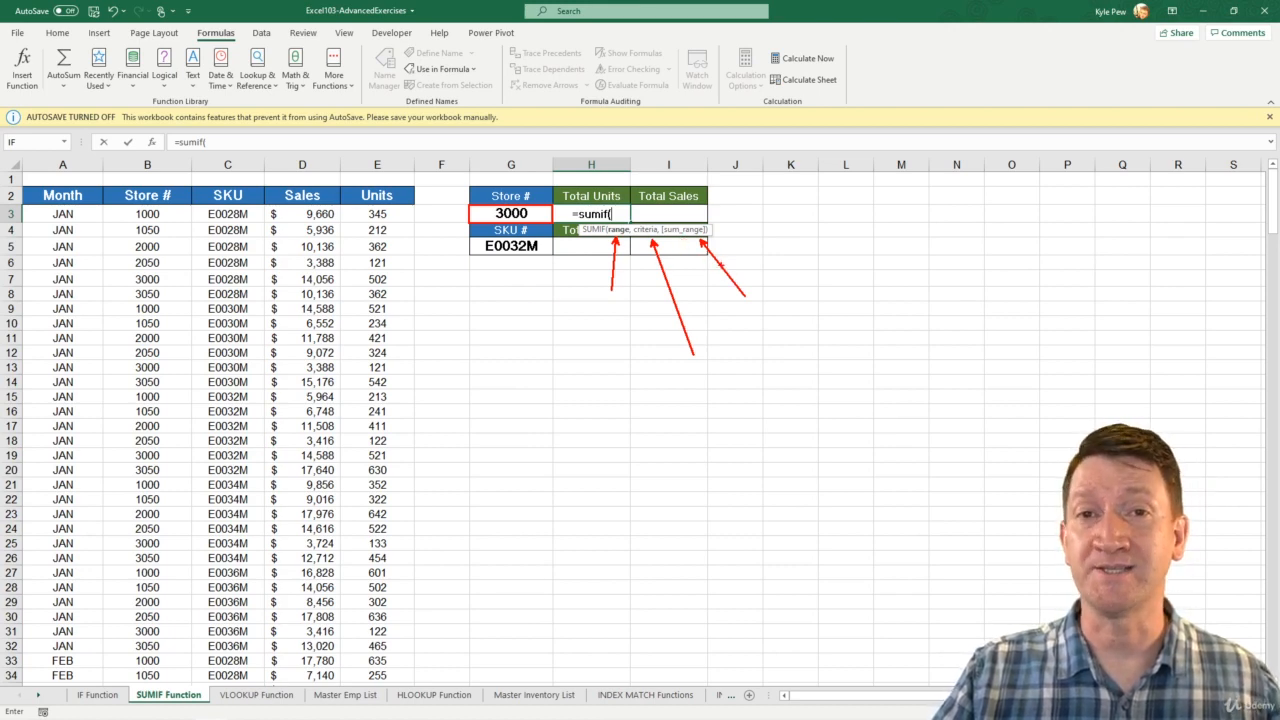
key(Escape)
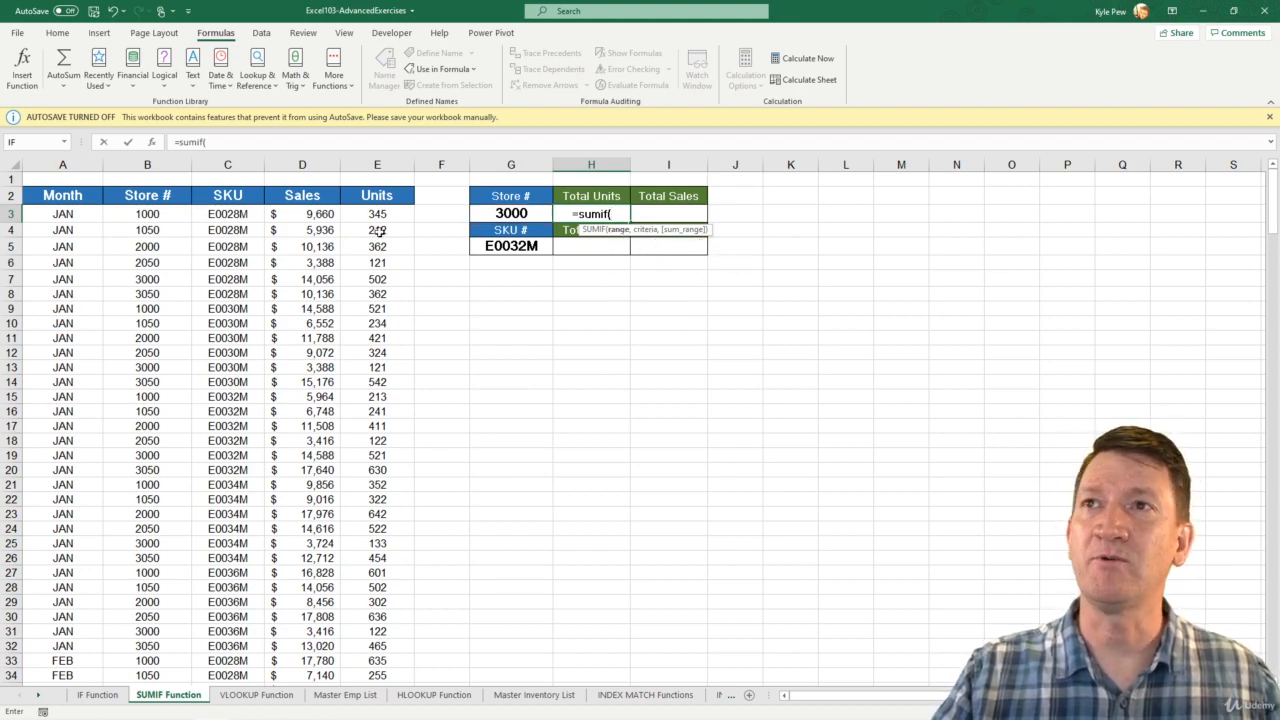
Step: Enter the Store # column B3:B272 as the SUMIF range and G3 as the criteria
click(140, 214)
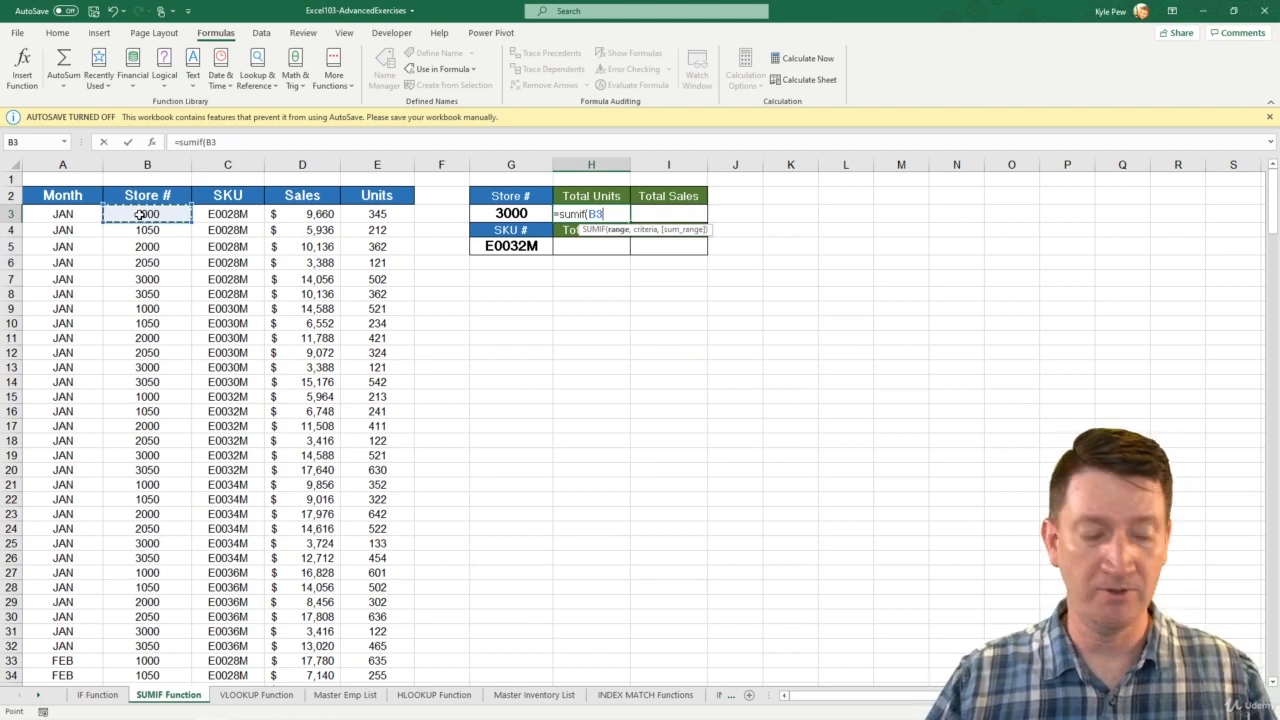
key(ctrl+shift+Down)
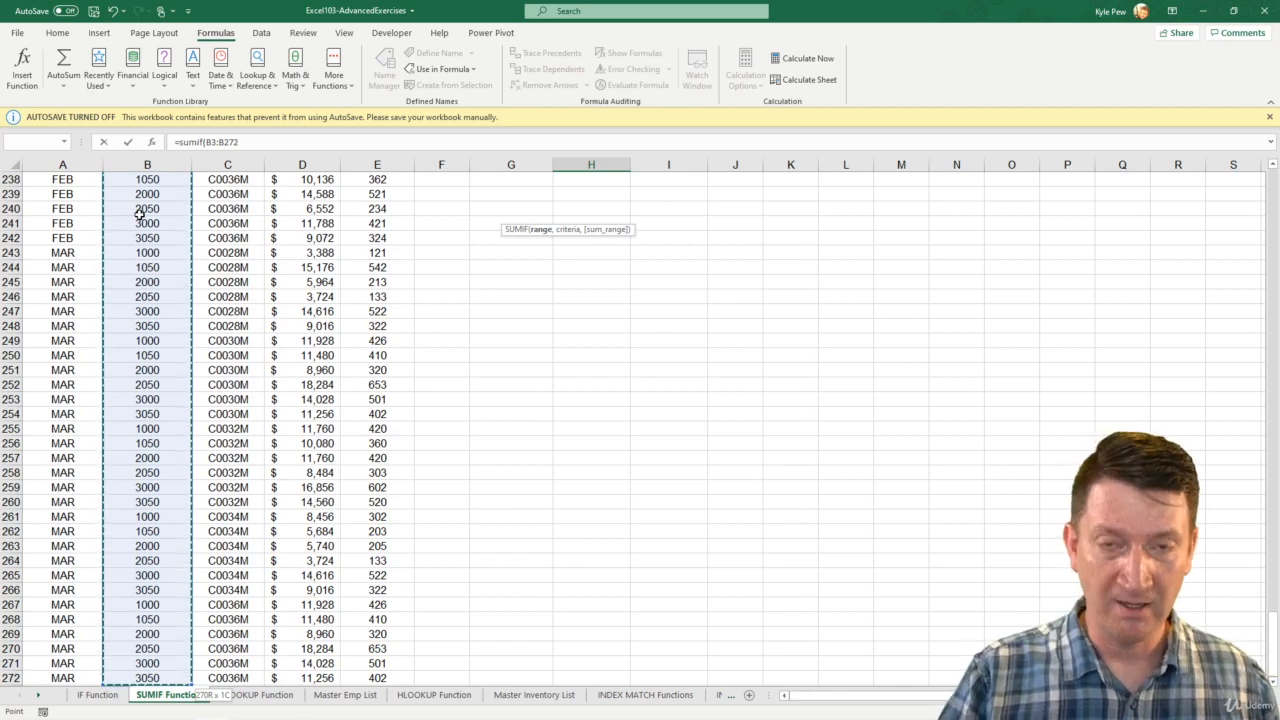
text(,)
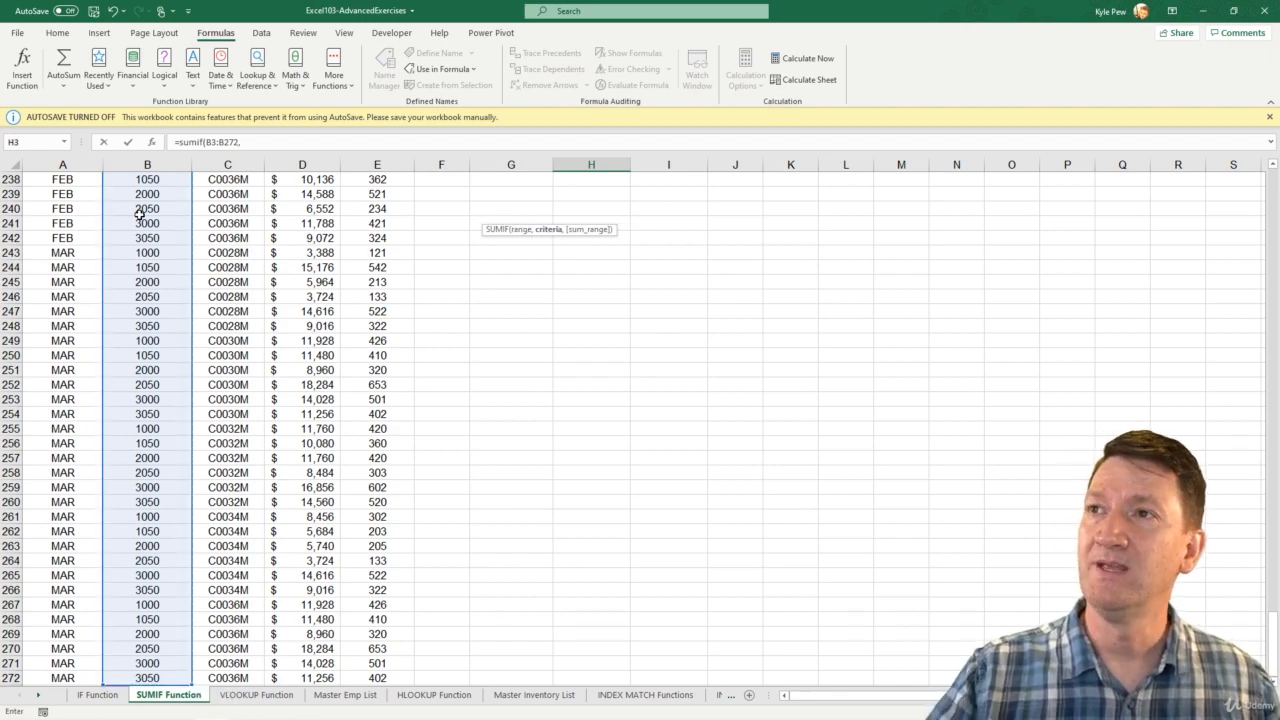
drag(1272, 640, 1272, 180)
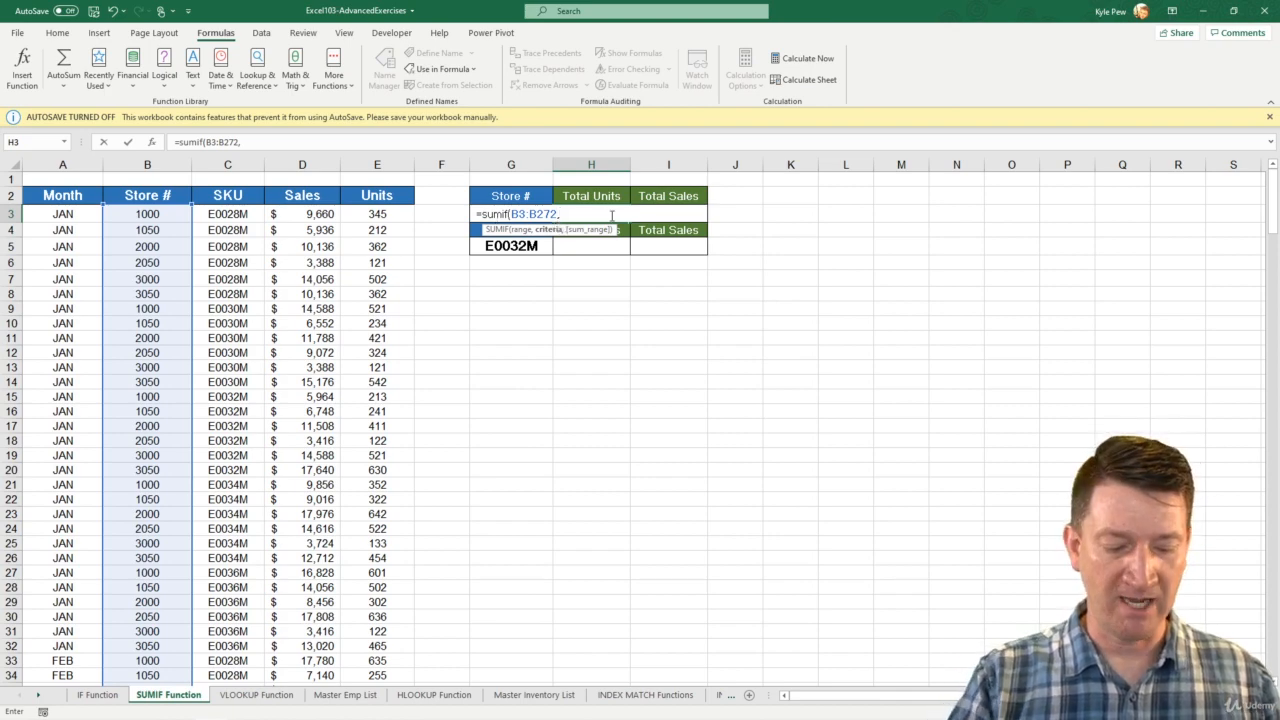
text(G3)
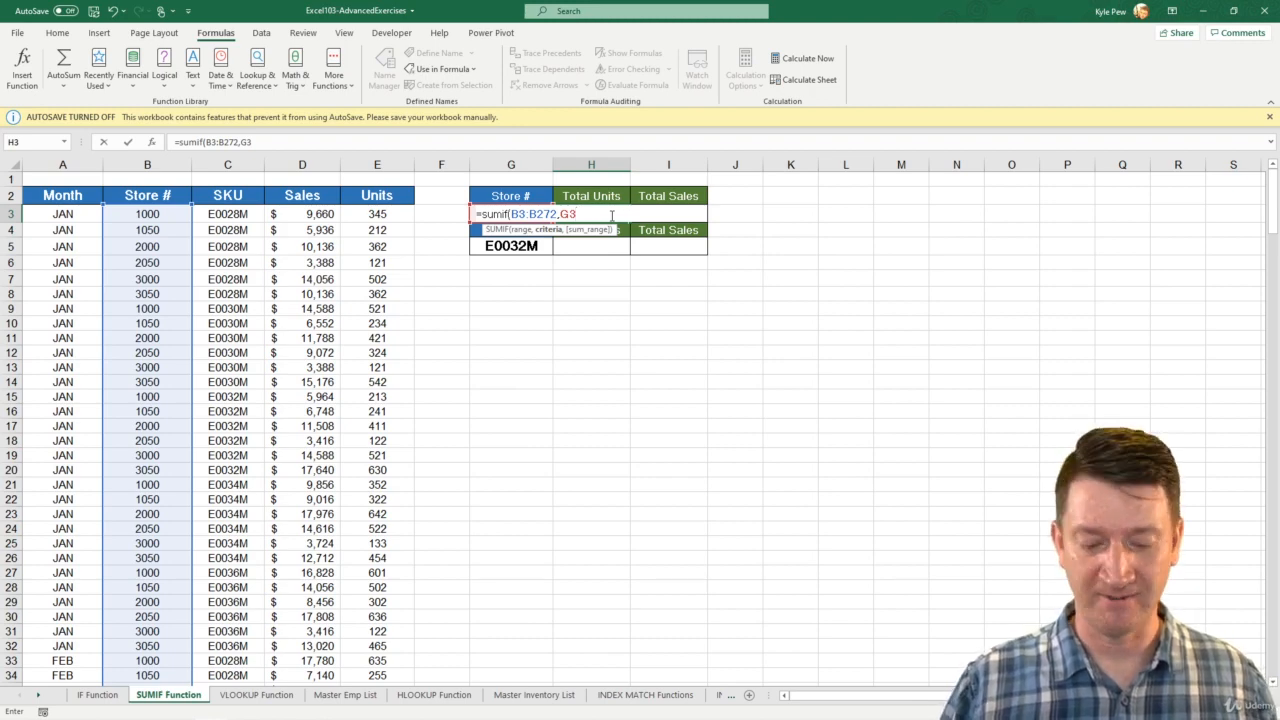
text(,)
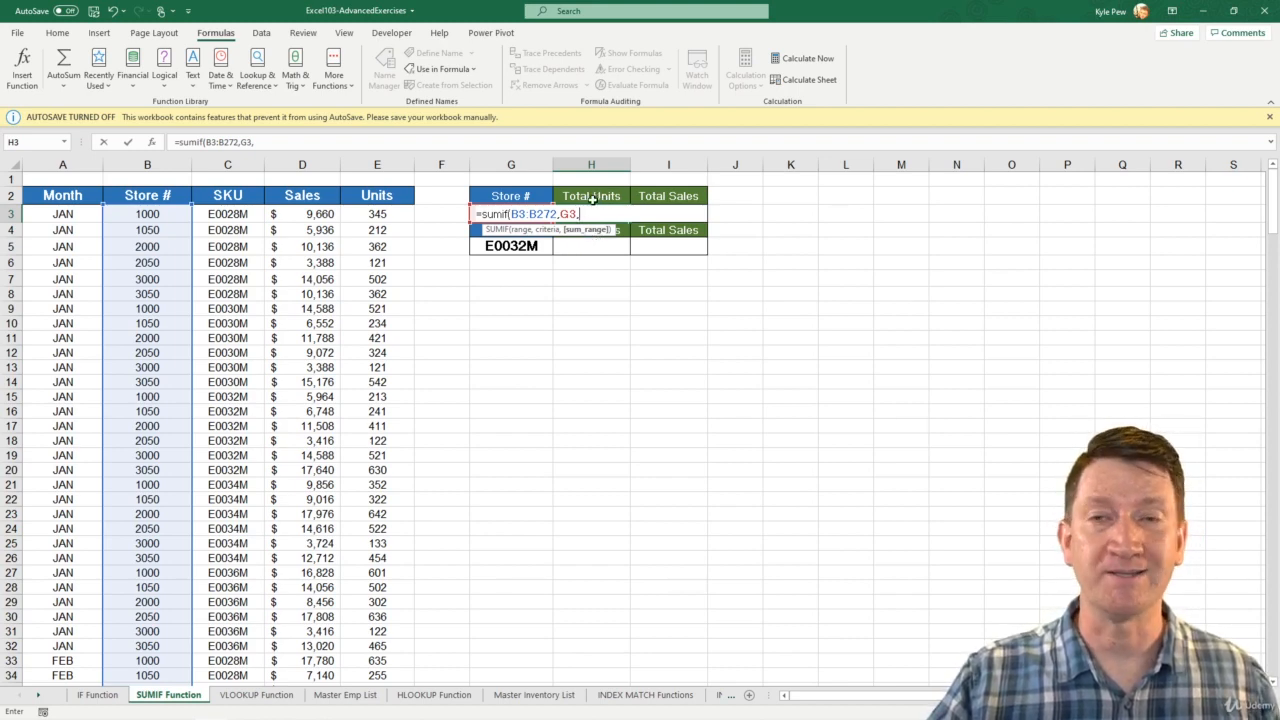
Step: Set the sum range to the Units column E3:E272 and complete the SUMIF formula in H3
click(386, 216)
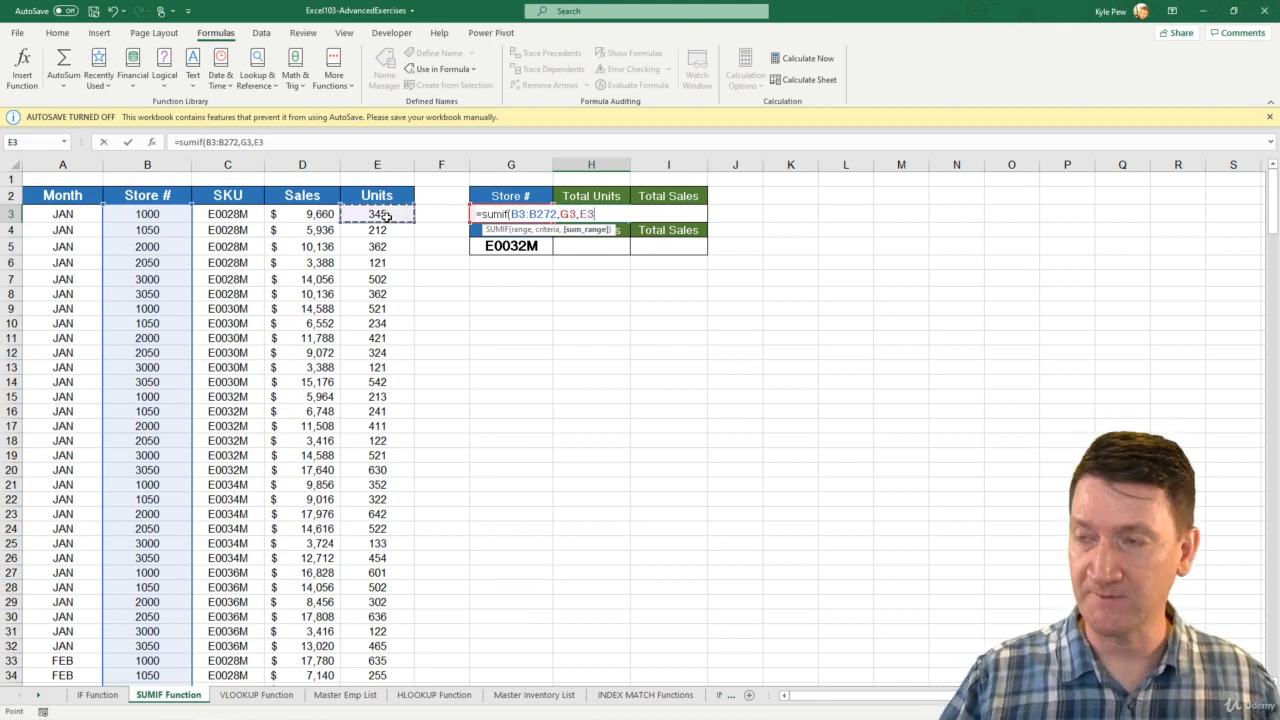
key(ctrl+shift+Down)
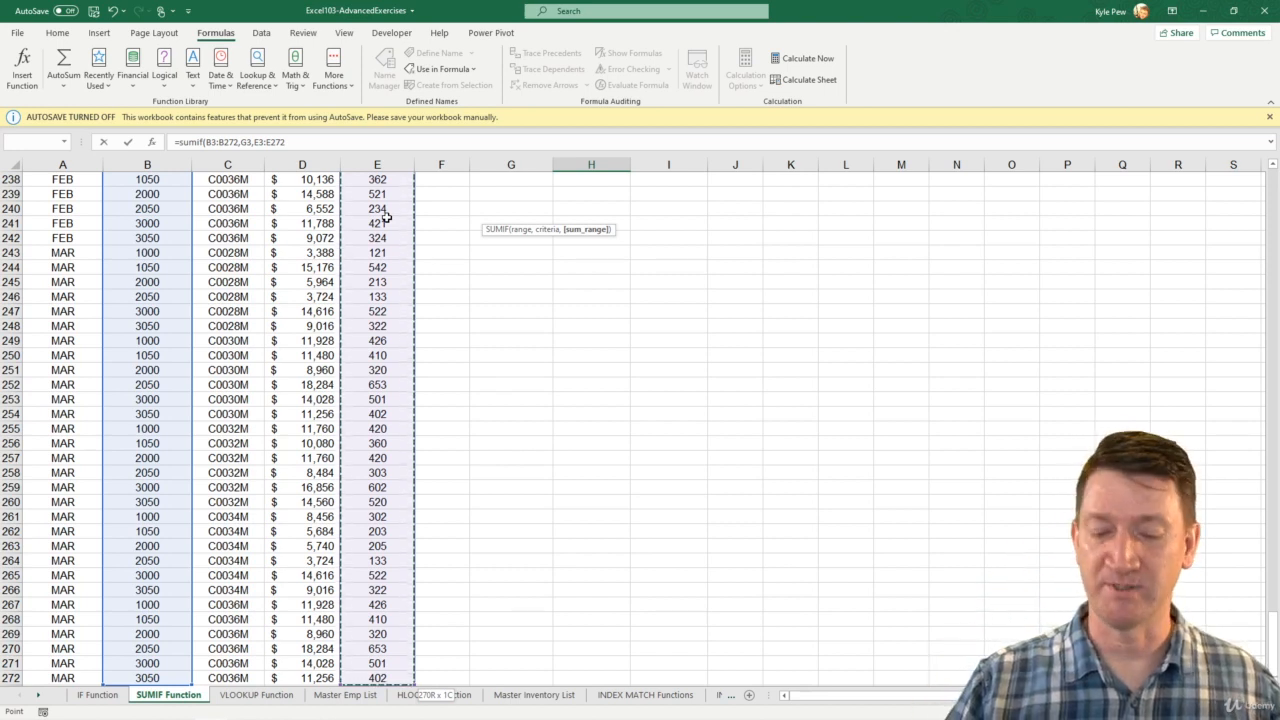
text())
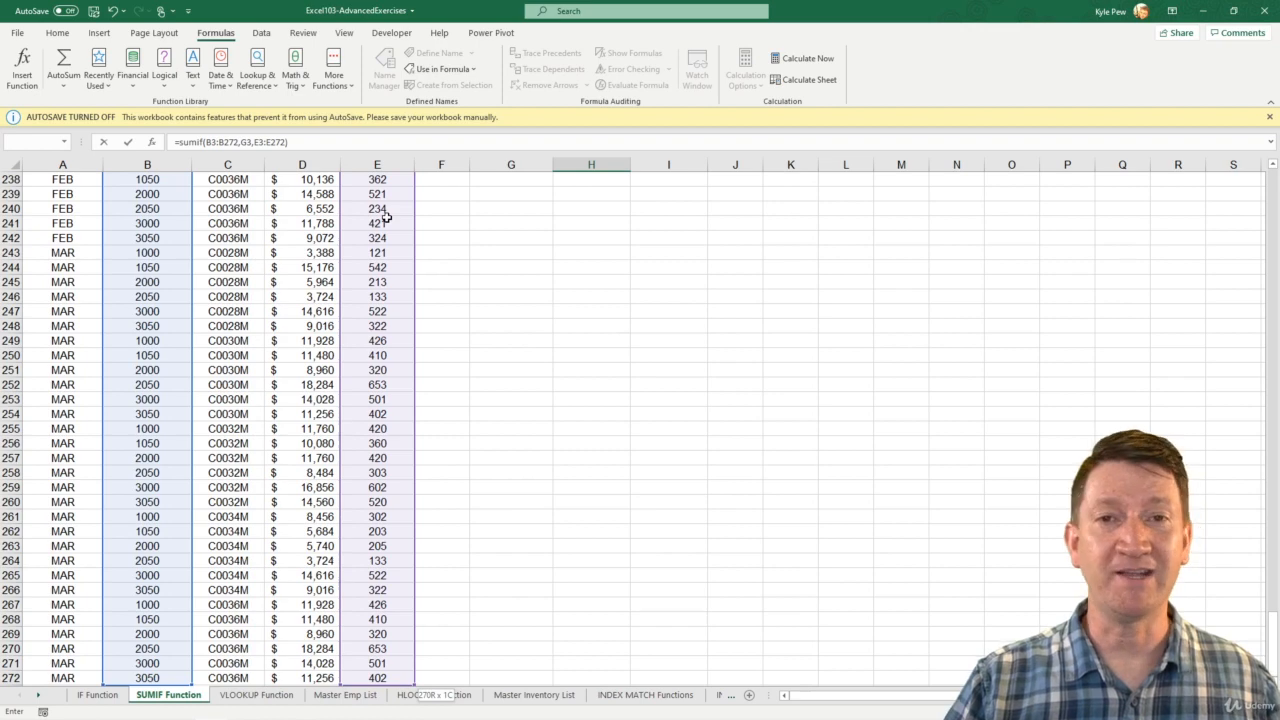
key(Return)
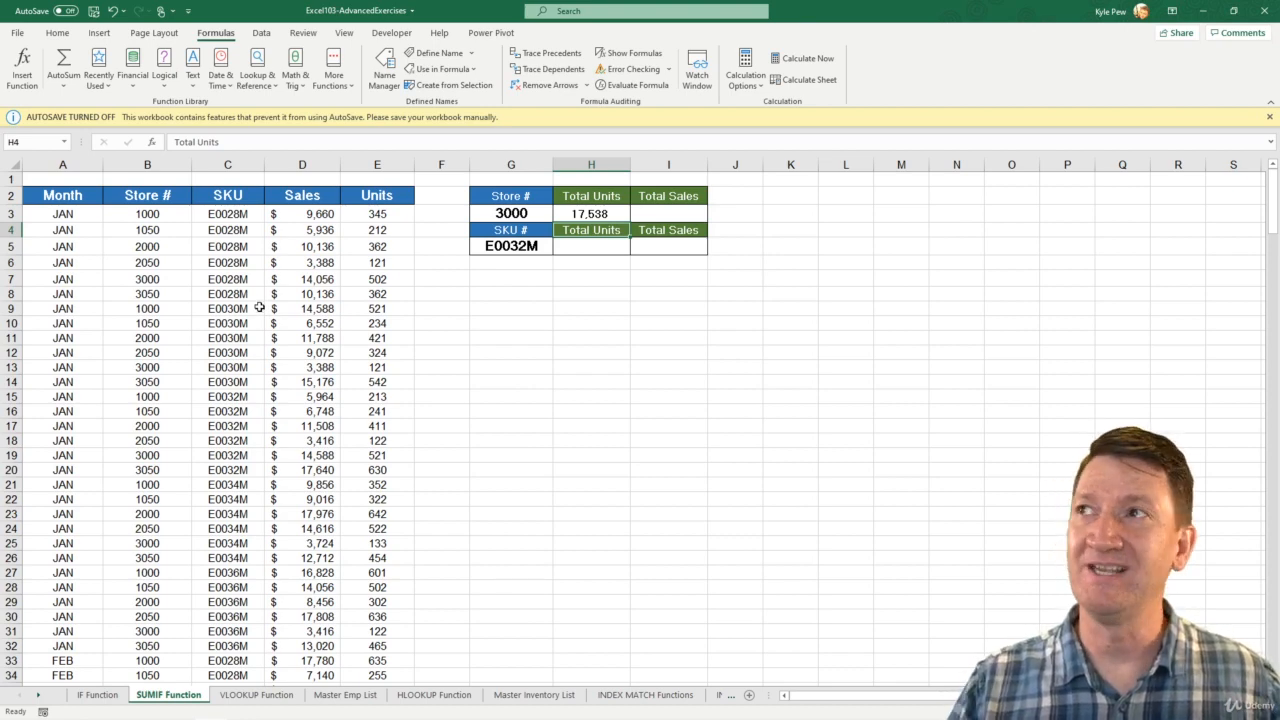
Step: Test the Total Units formula by changing the store number in G3 to 1050 and then restoring it to 3000
click(567, 214)
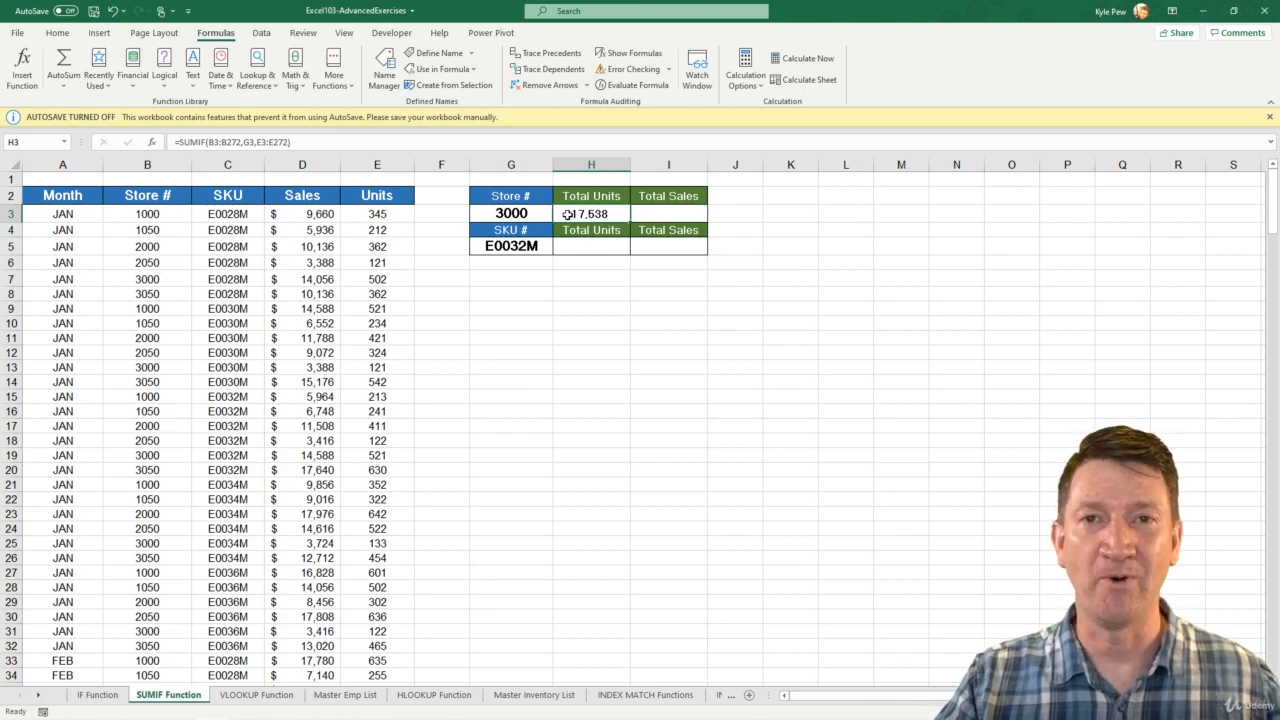
click(523, 214)
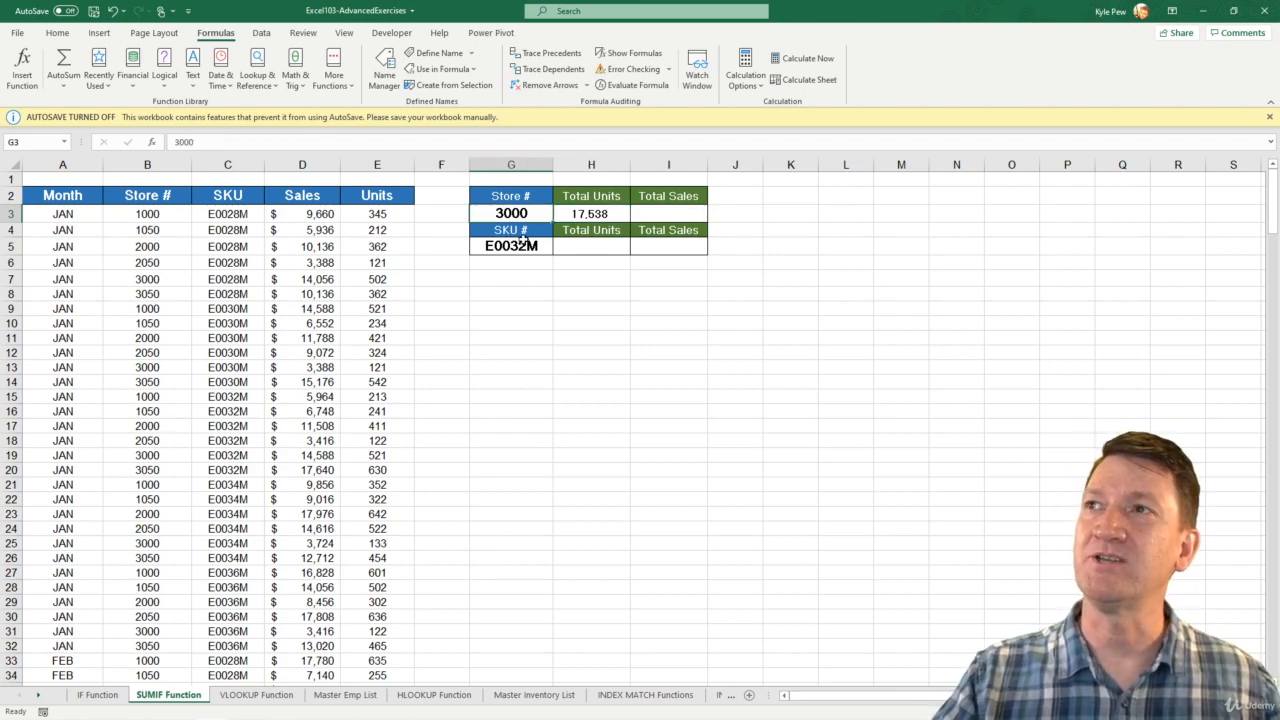
text(1050)
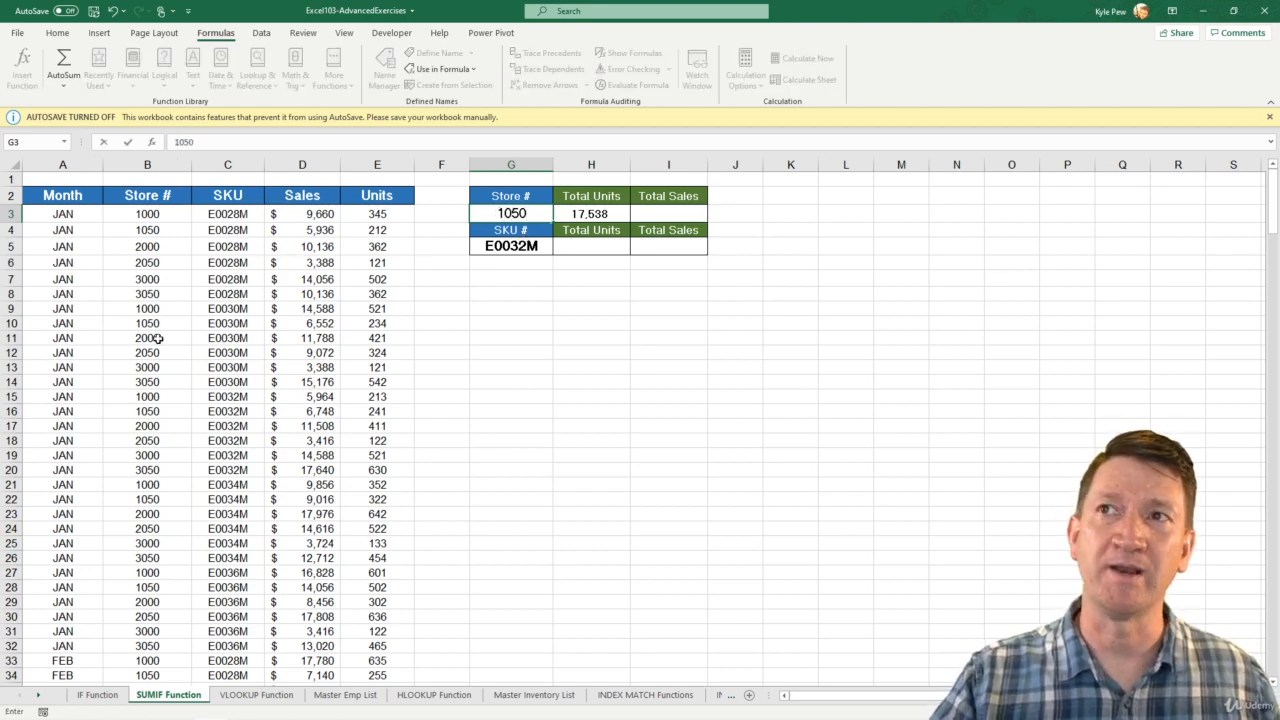
key(Return)
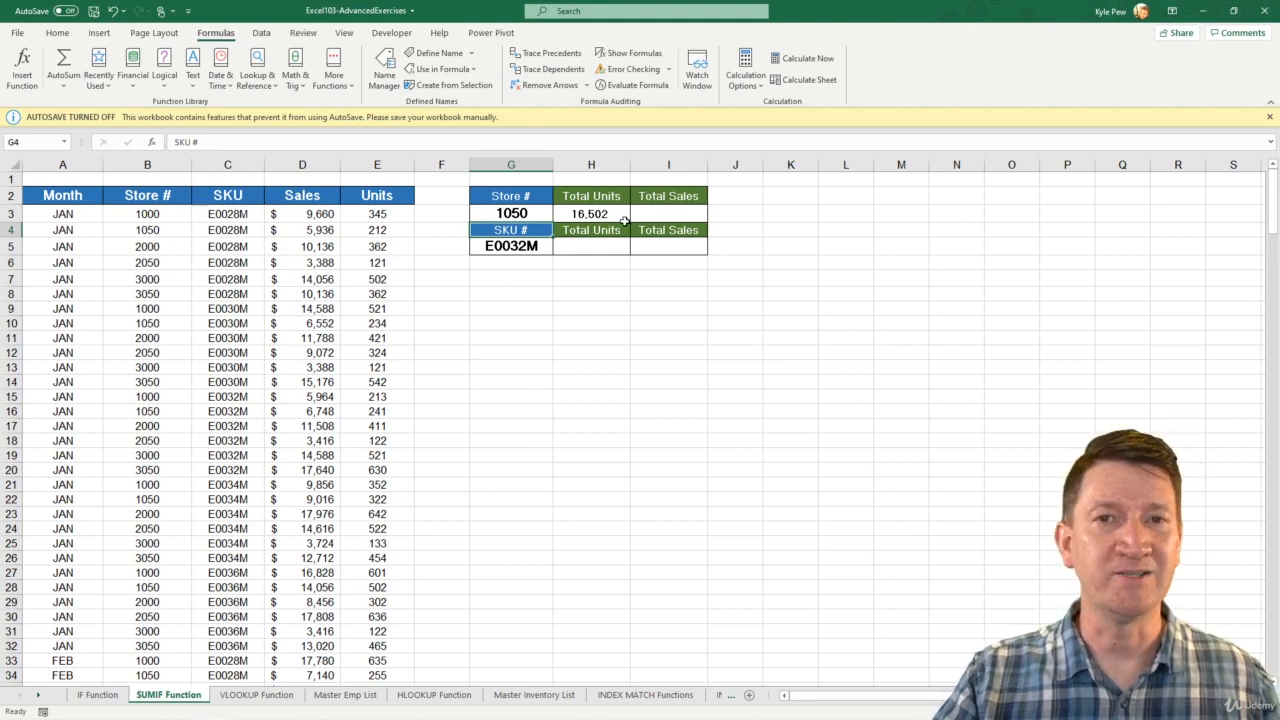
click(520, 214)
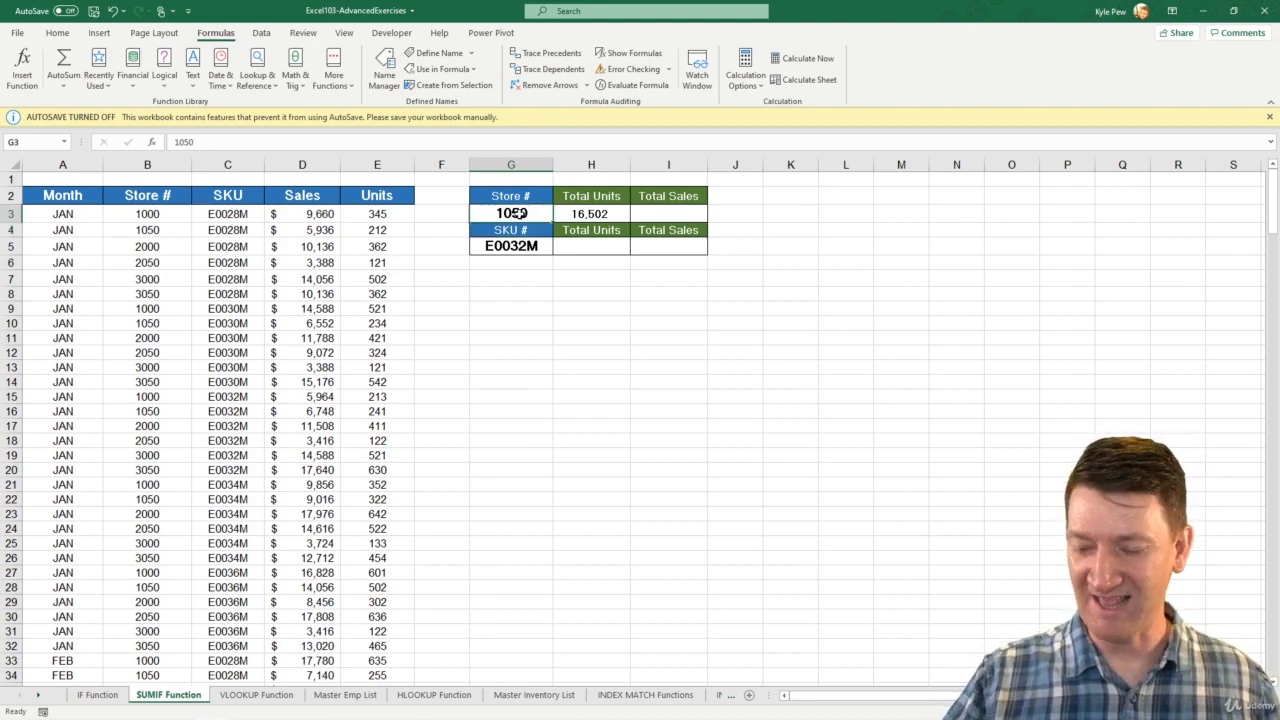
text(3000)
key(Return)
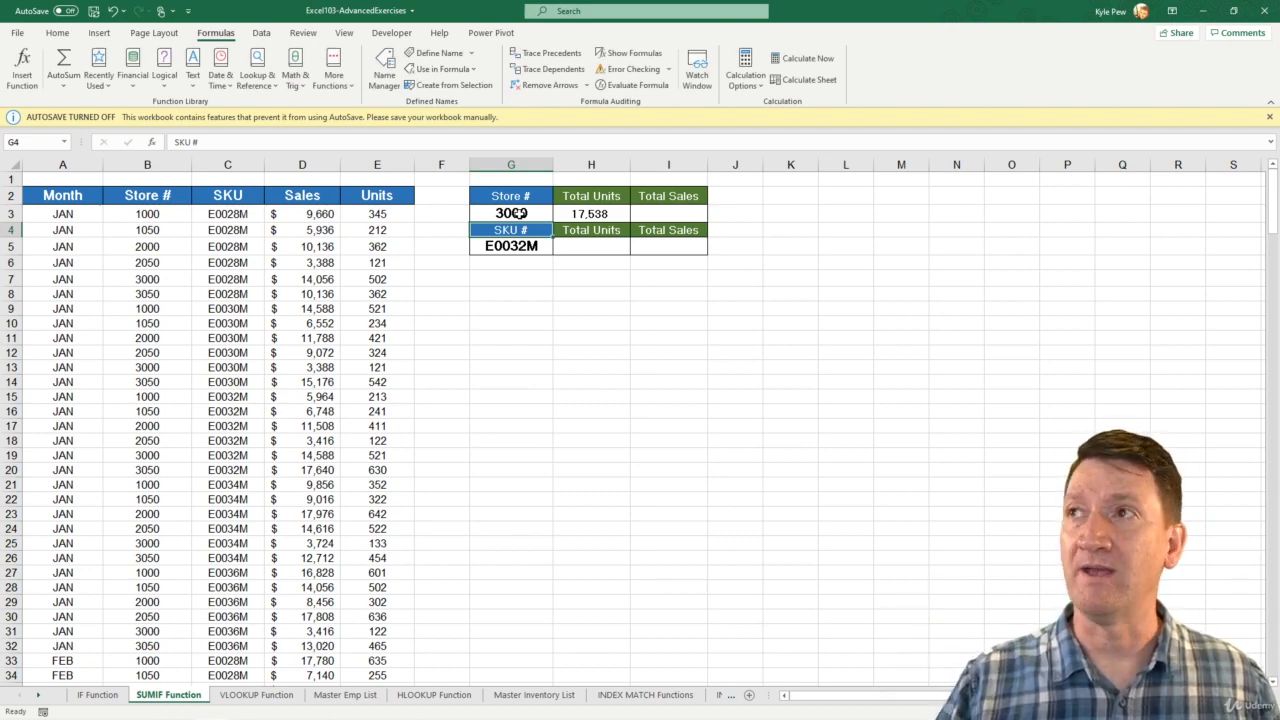
Step: Replace the G3 criteria in the H3 SUMIF formula with the fixed store number 3000
double_click(604, 215)
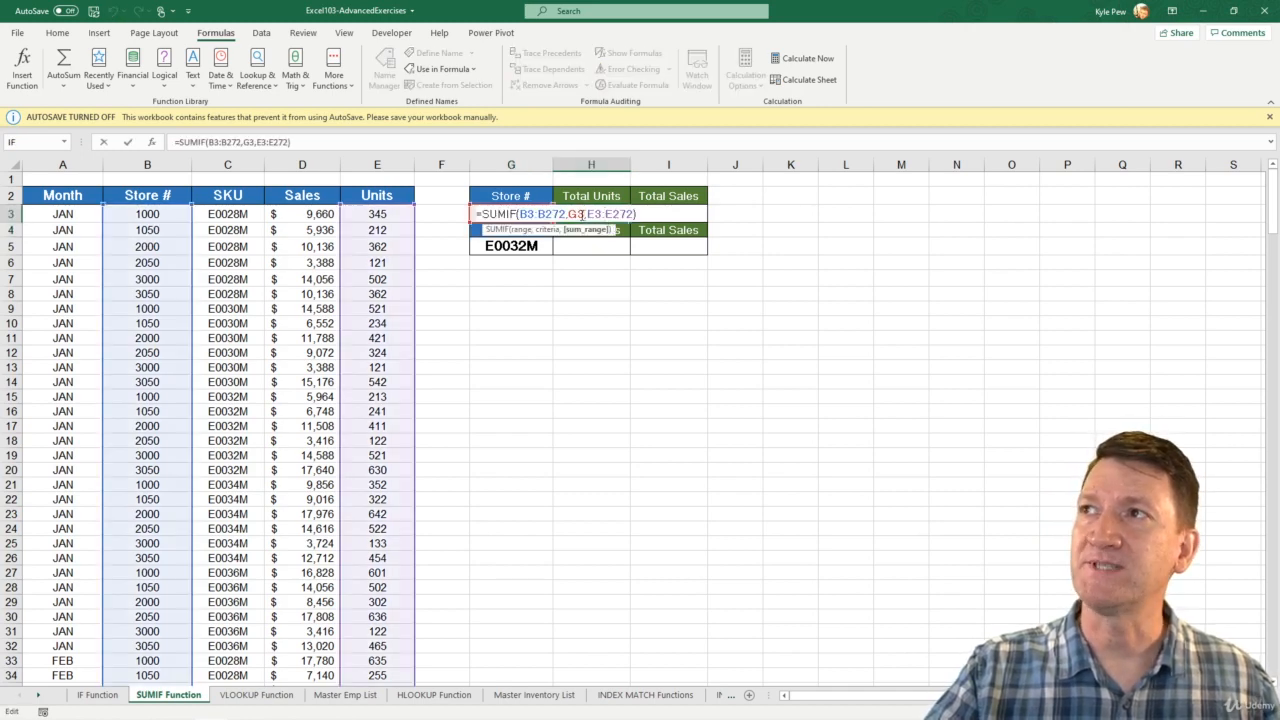
double_click(580, 214)
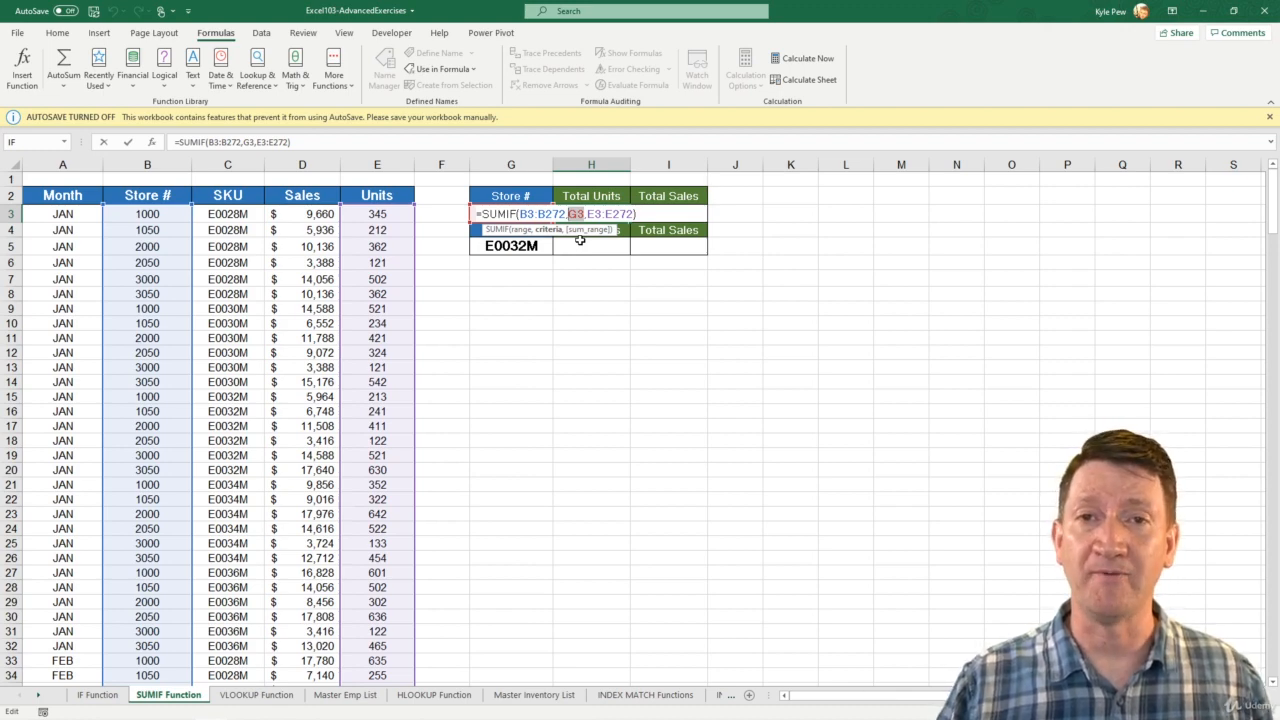
text(3000)
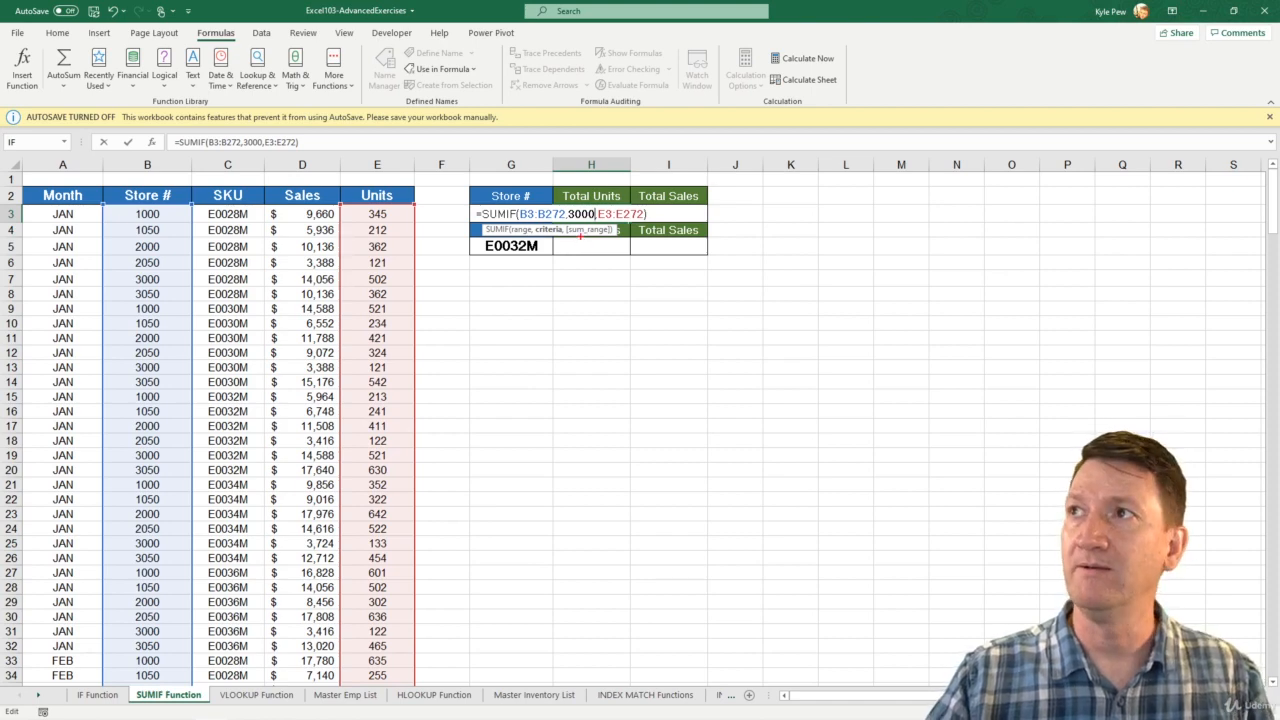
drag(582, 222, 604, 279)
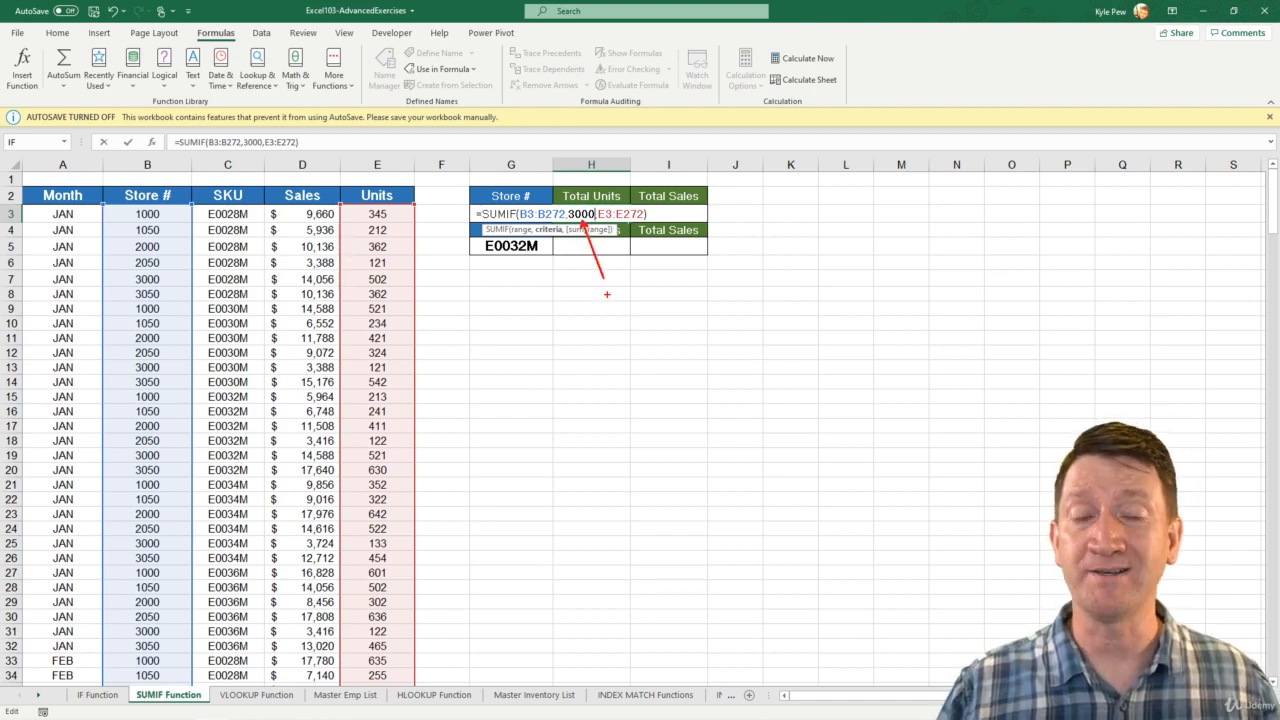
key(Escape)
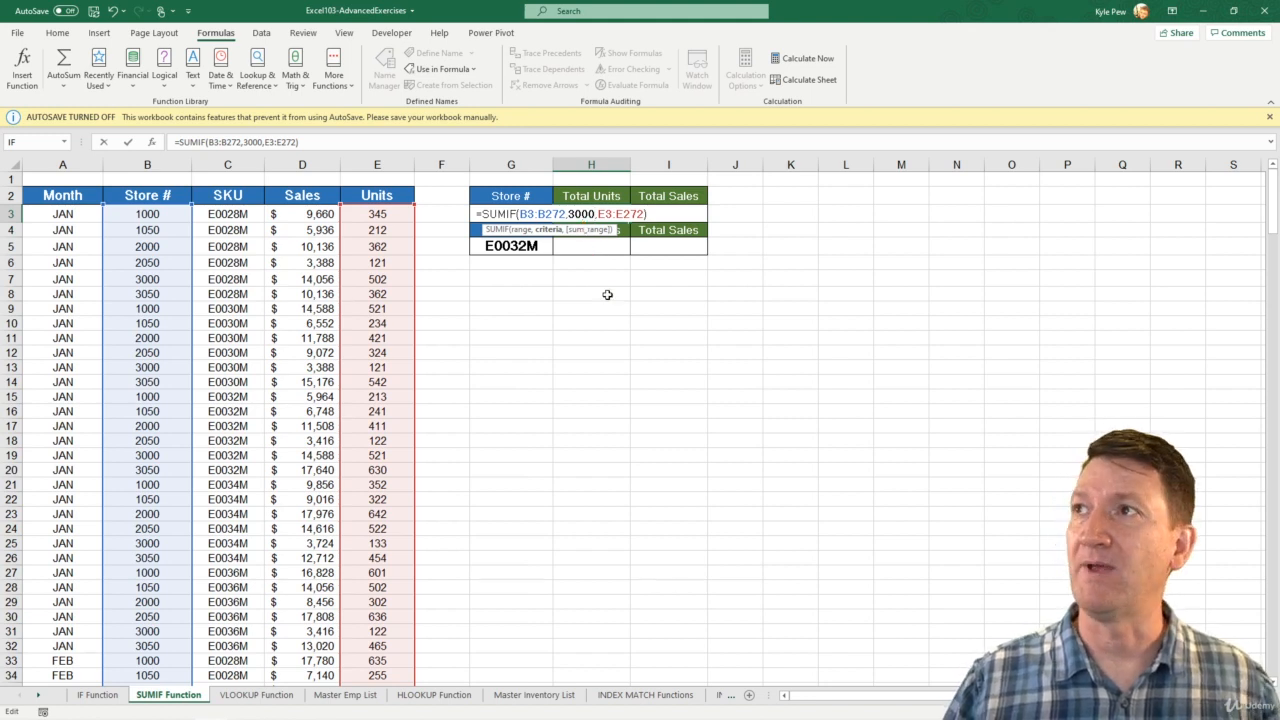
key(Return)
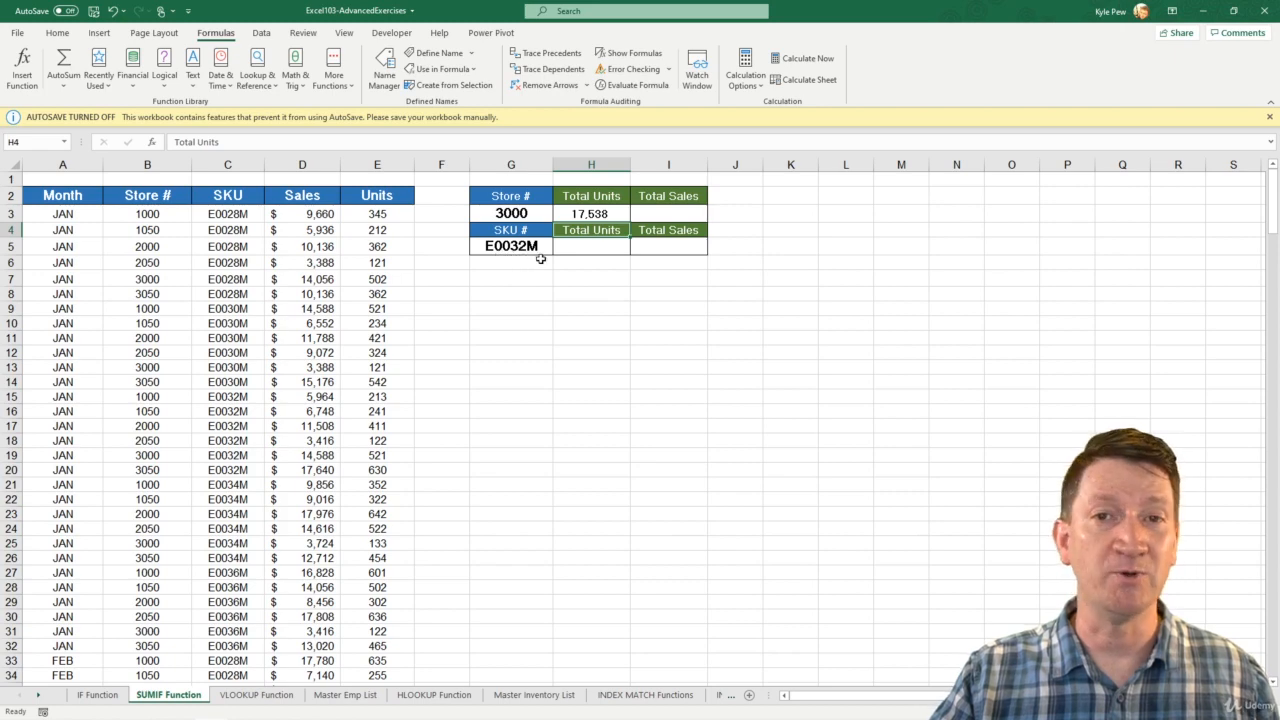
Step: Start a SUMIF formula in the Total Sales cell I3 with the Store # column B3:B272 as the range
click(649, 216)
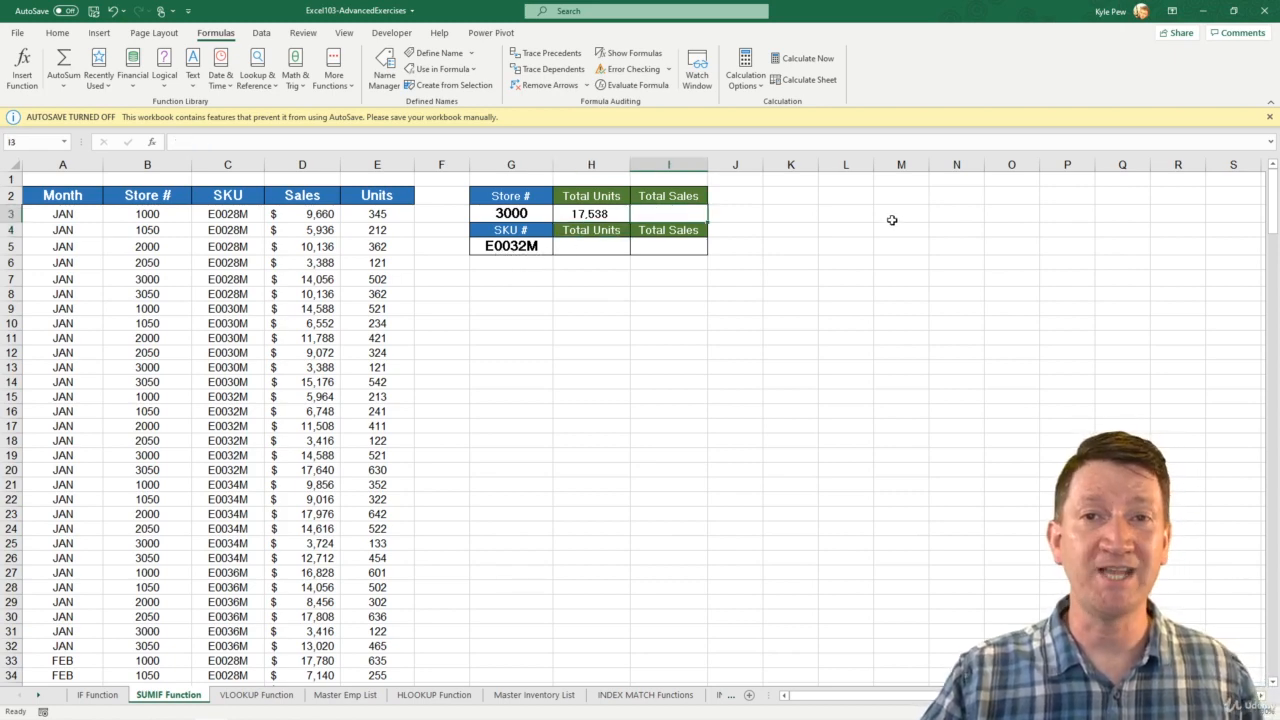
text(=SUMI)
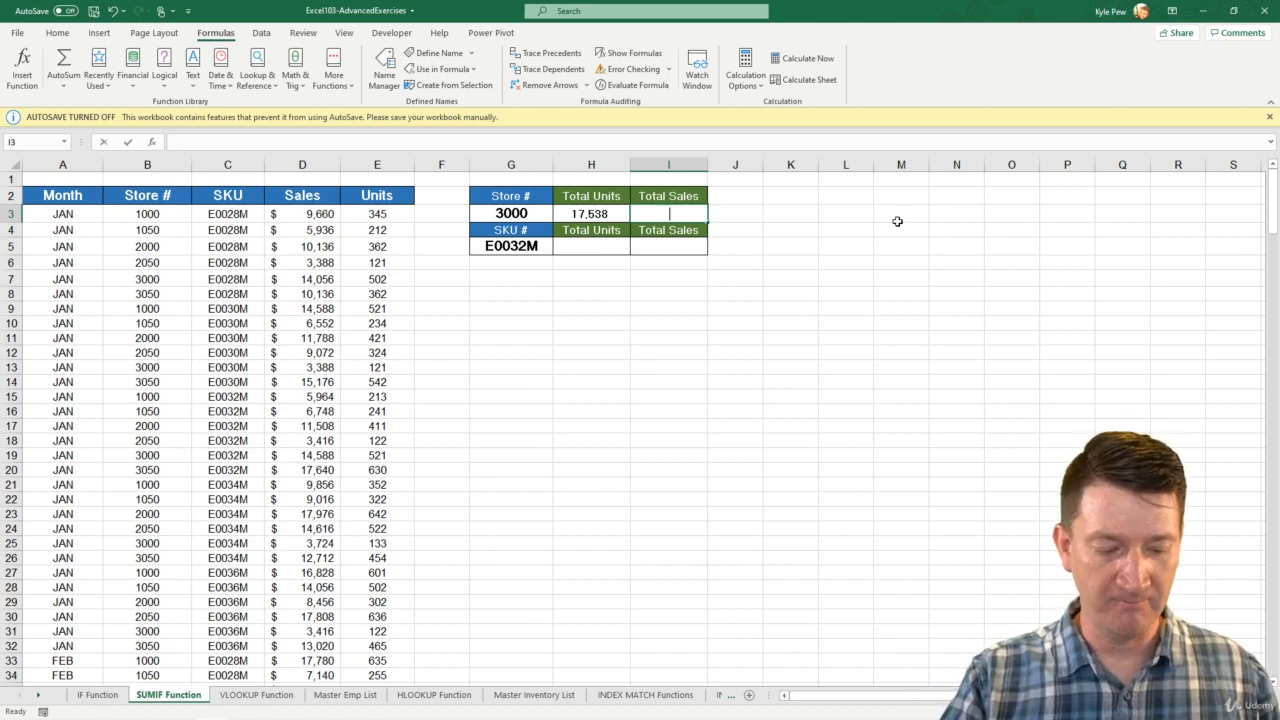
text(F()
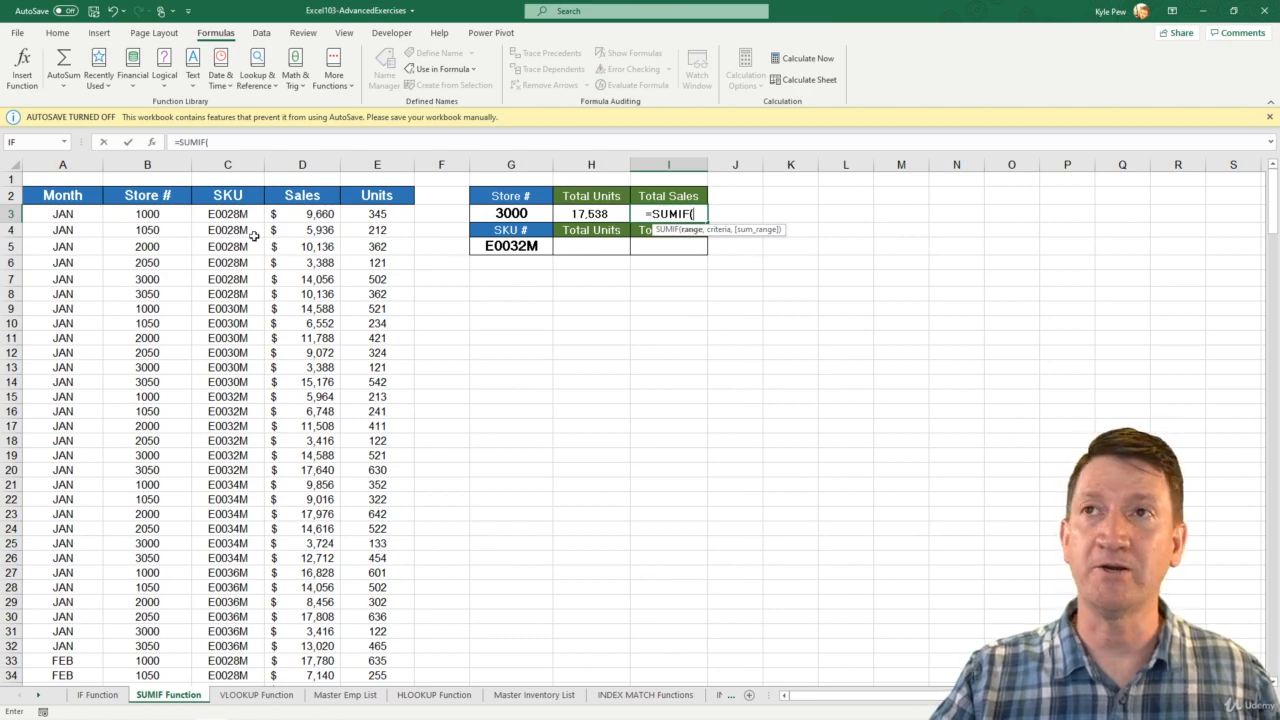
click(148, 214)
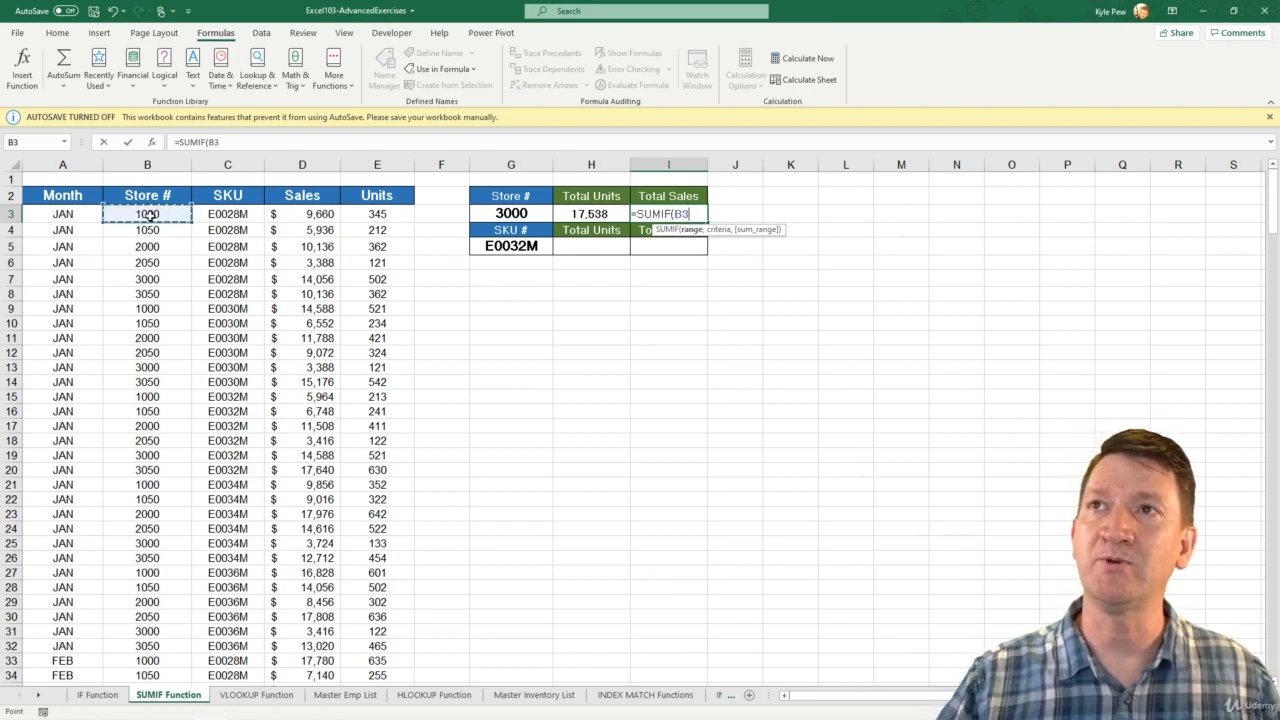
key(ctrl+shift+Down)
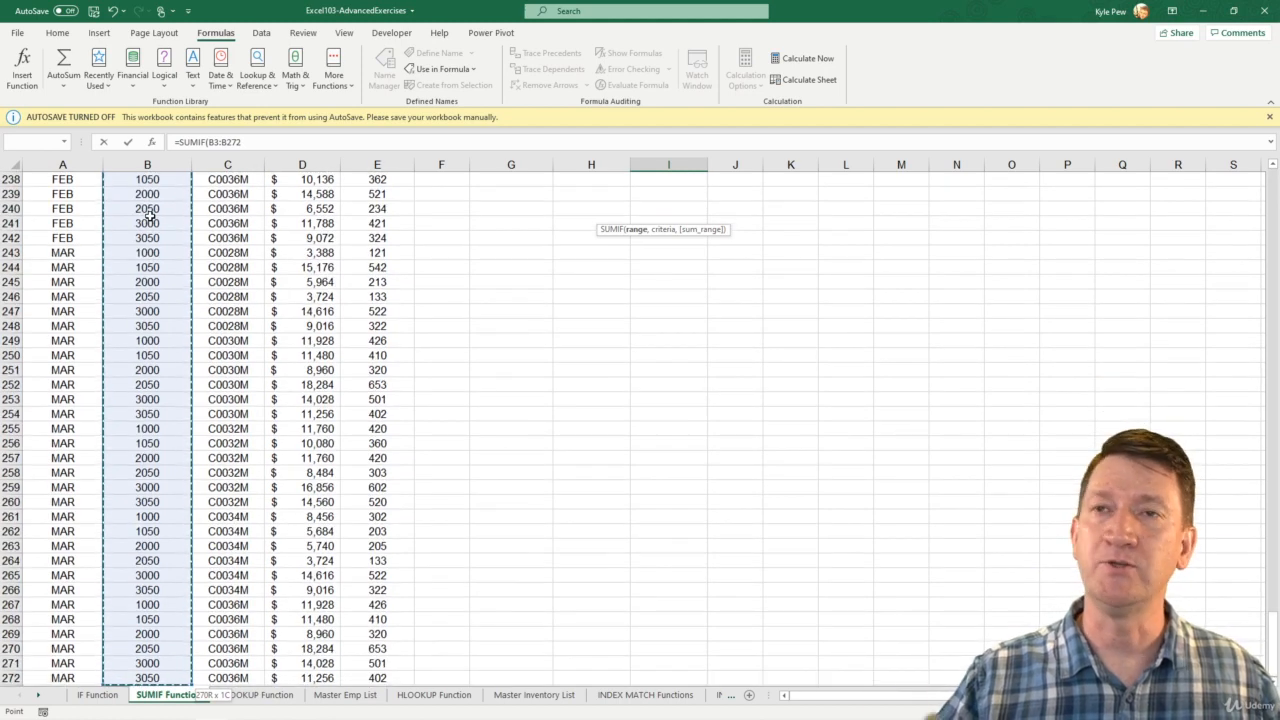
text(,)
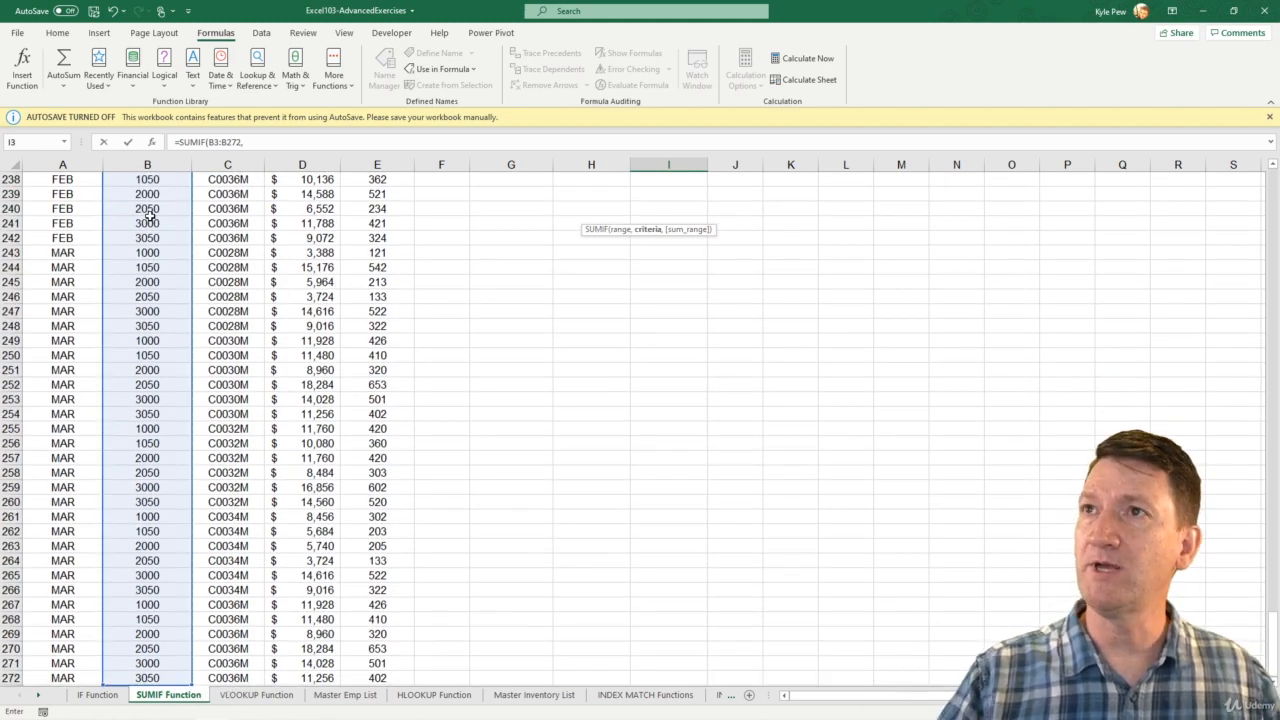
Step: Complete the I3 SUMIF formula with G3 as the criteria and the Sales column D3:D272 as the sum range
drag(1273, 627, 1273, 185)
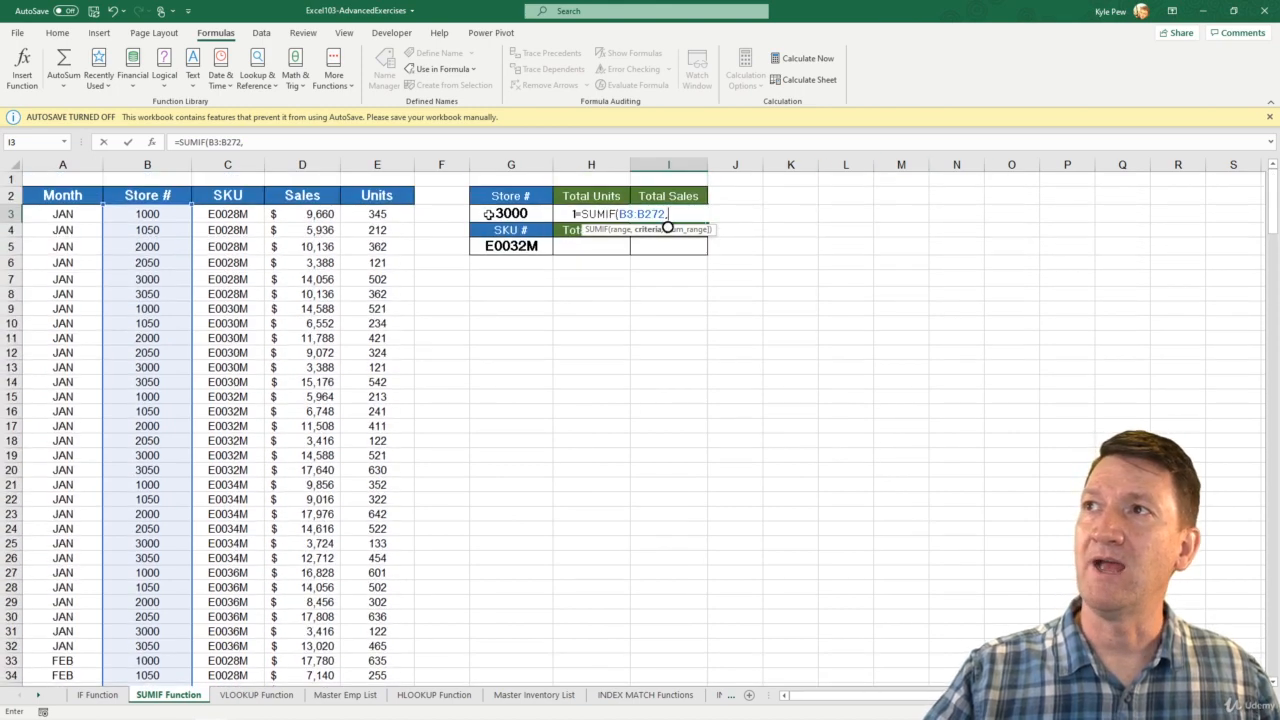
click(497, 214)
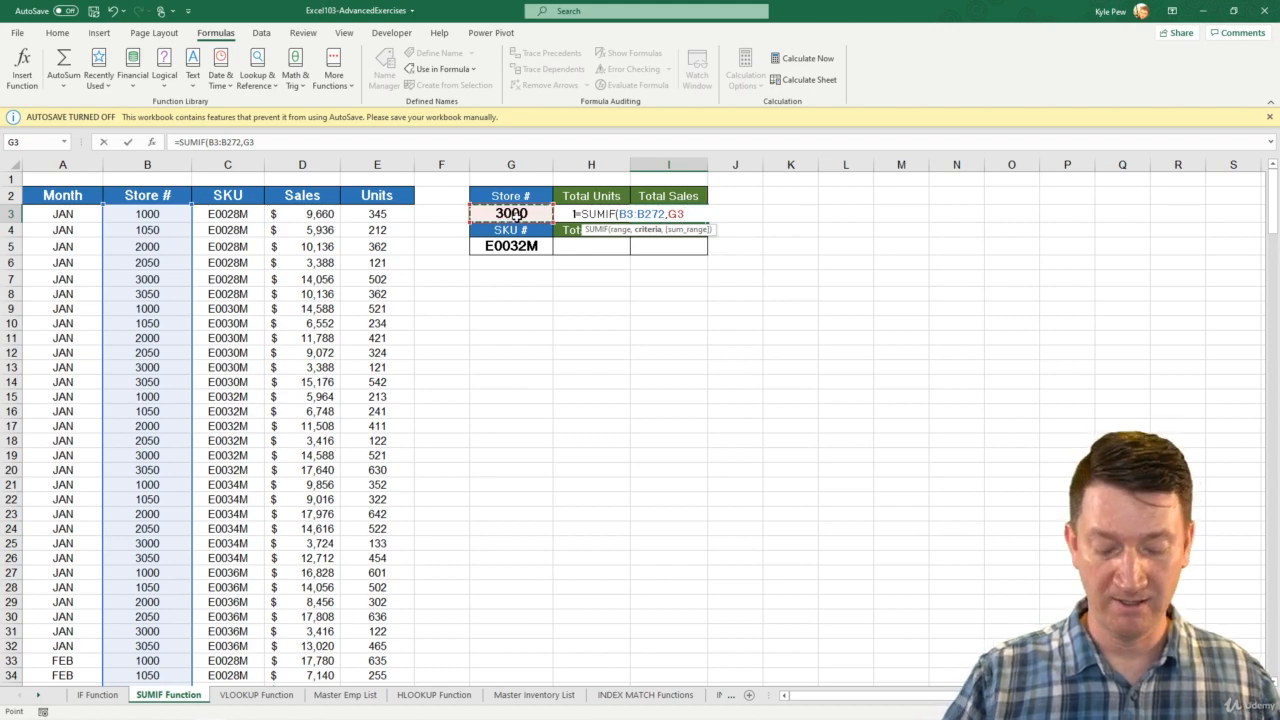
text(,)
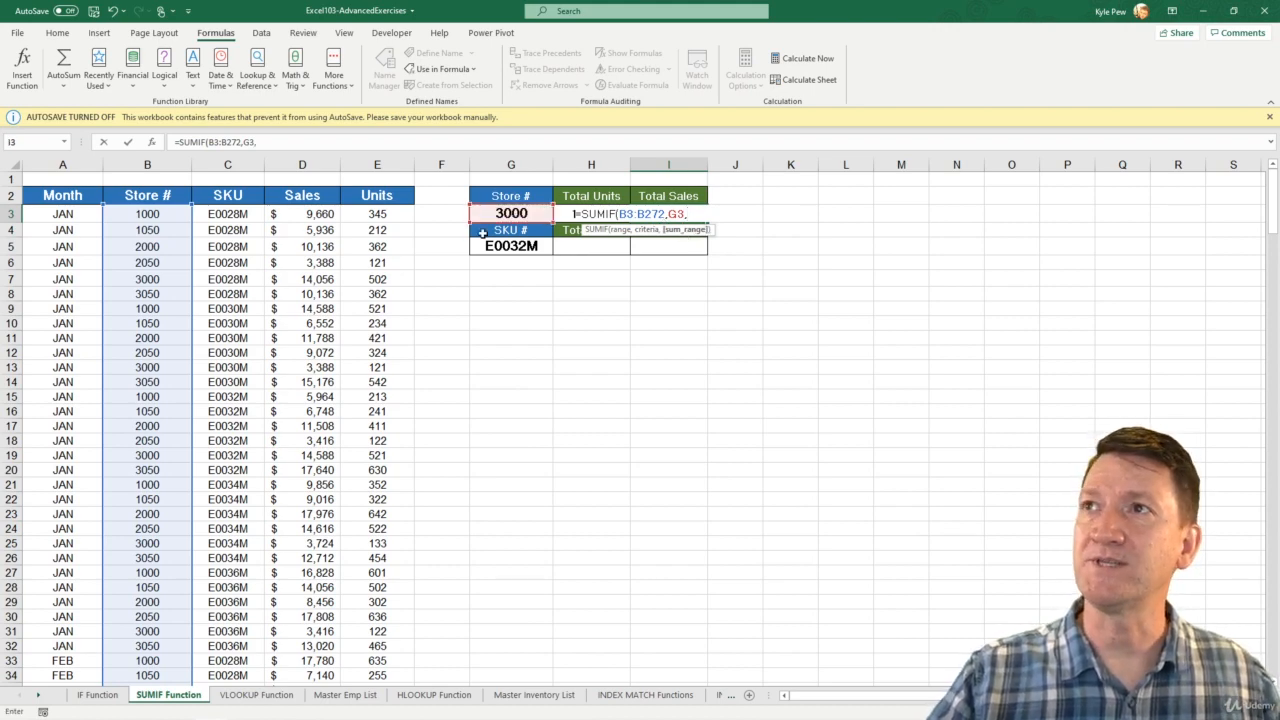
click(301, 215)
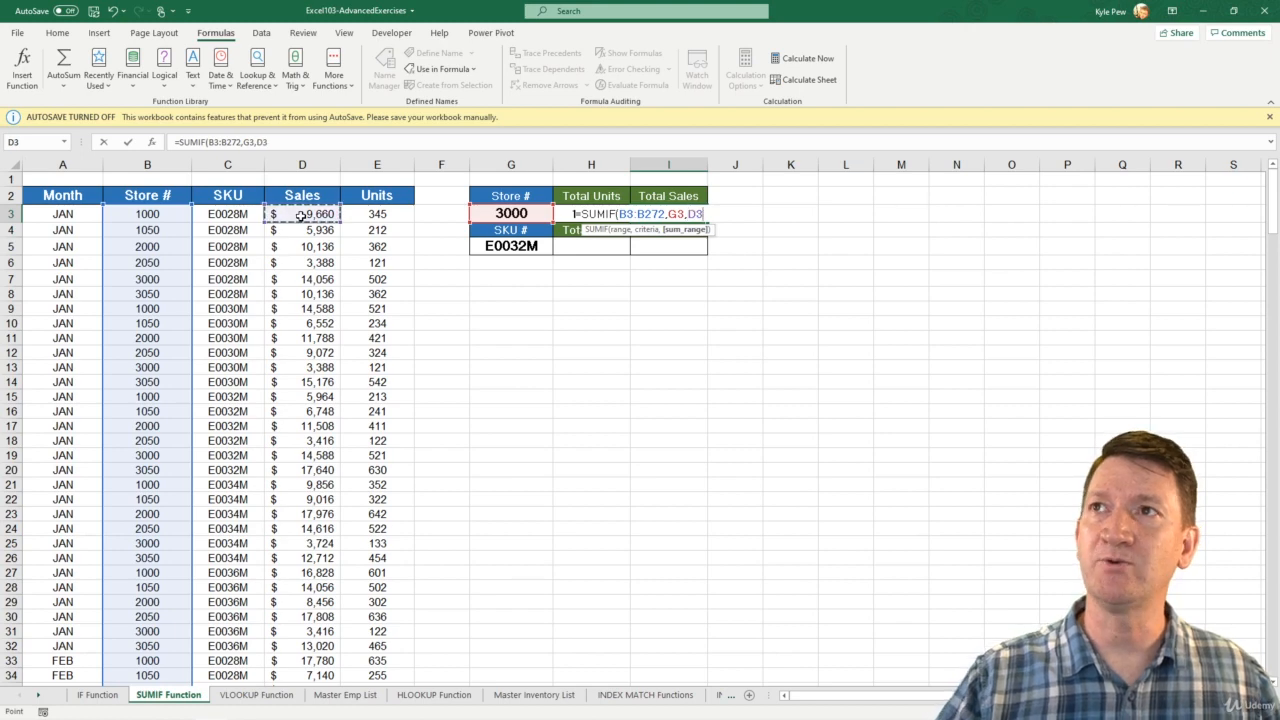
key(ctrl+shift+Down)
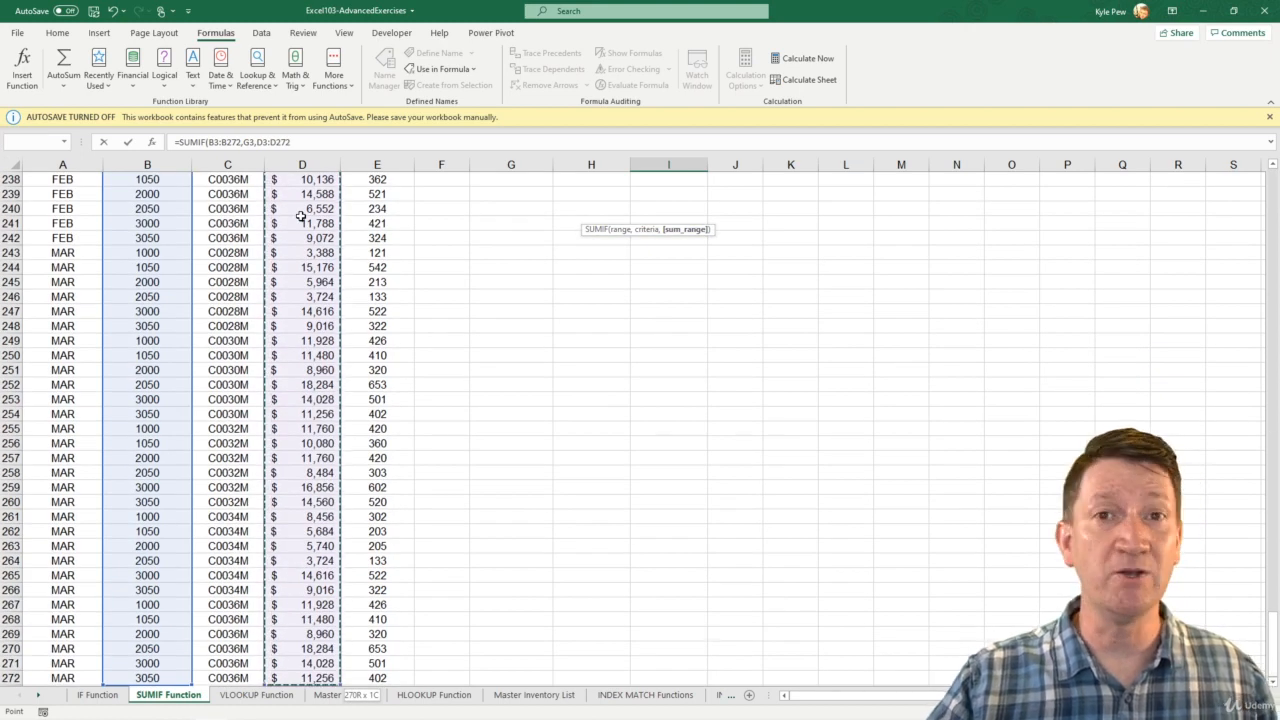
text())
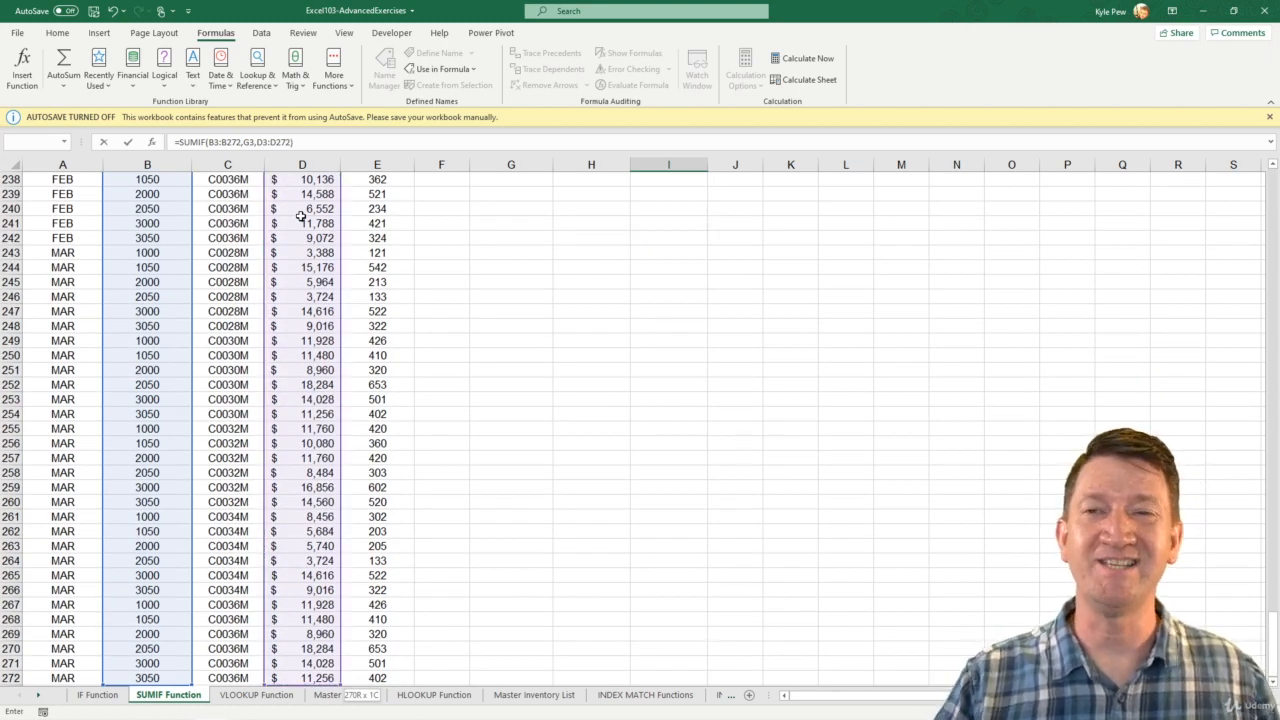
key(Return)
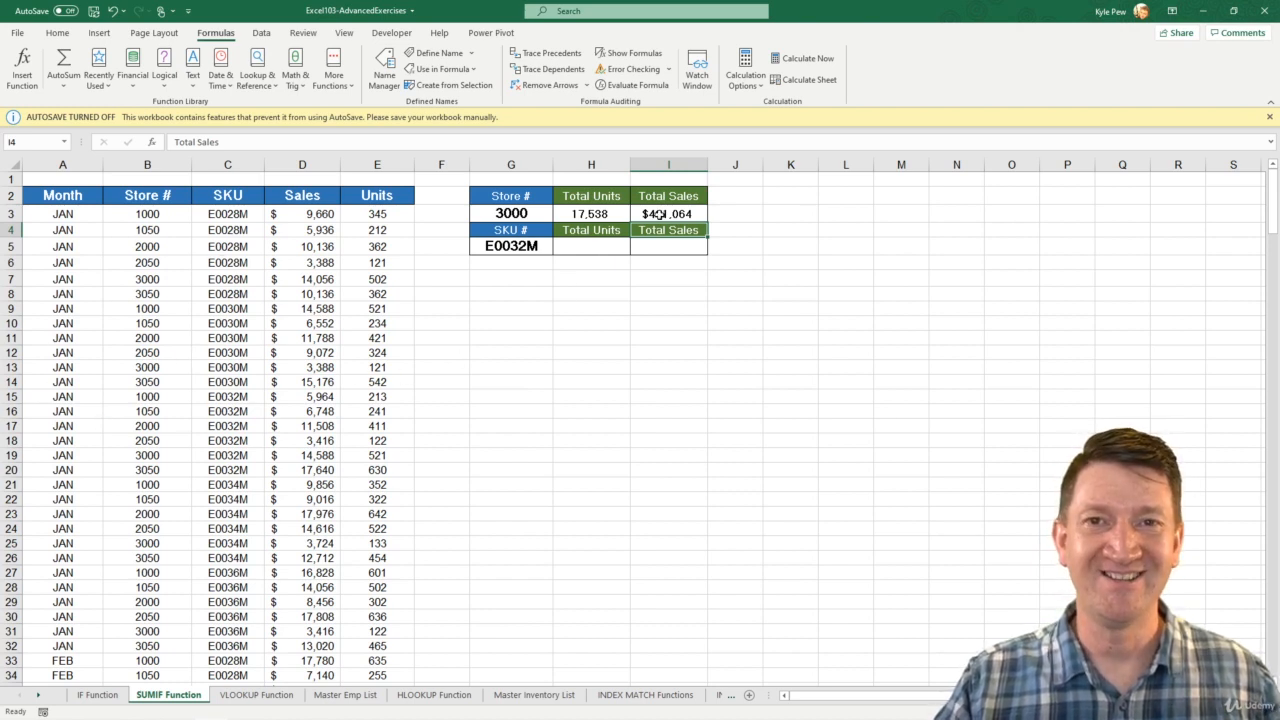
click(589, 245)
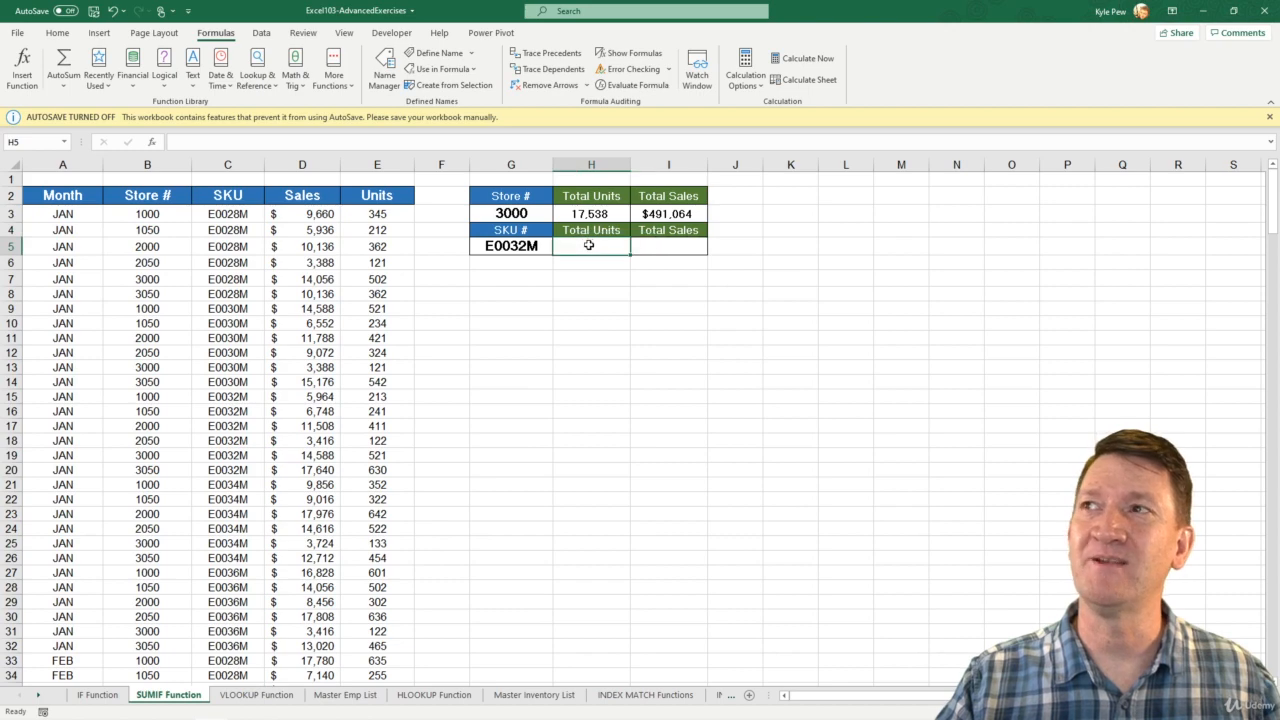
click(660, 246)
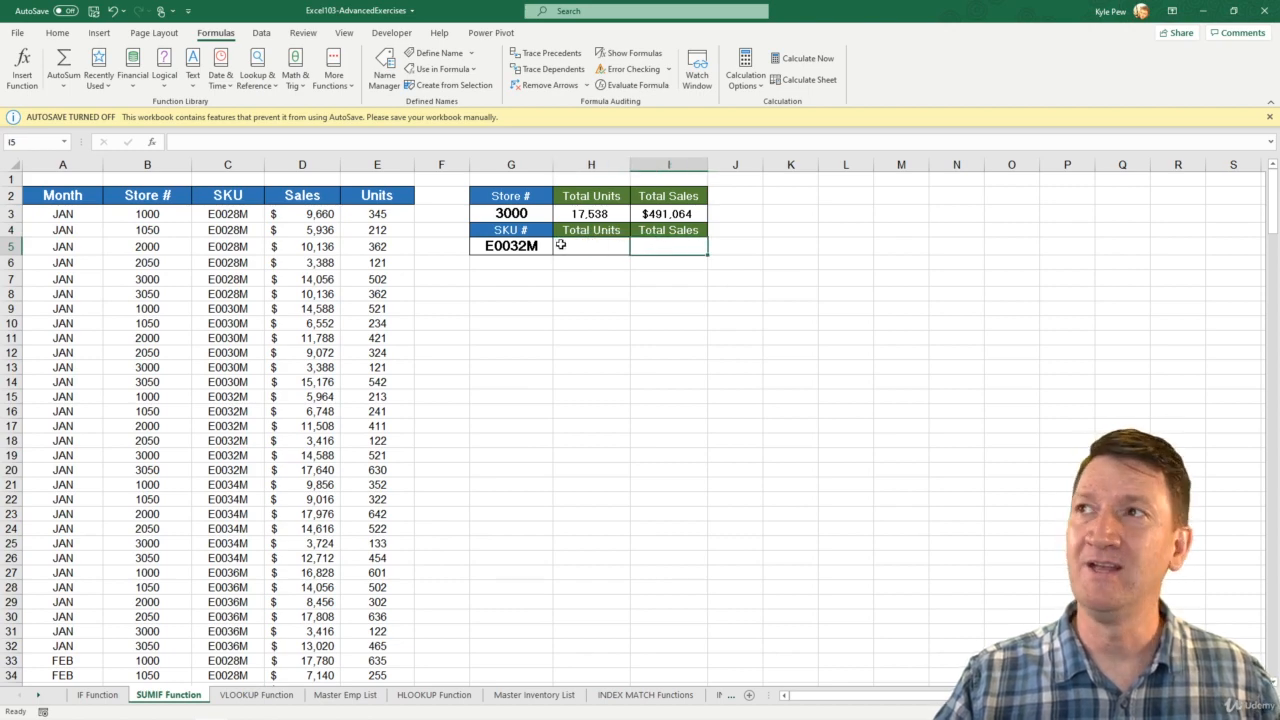